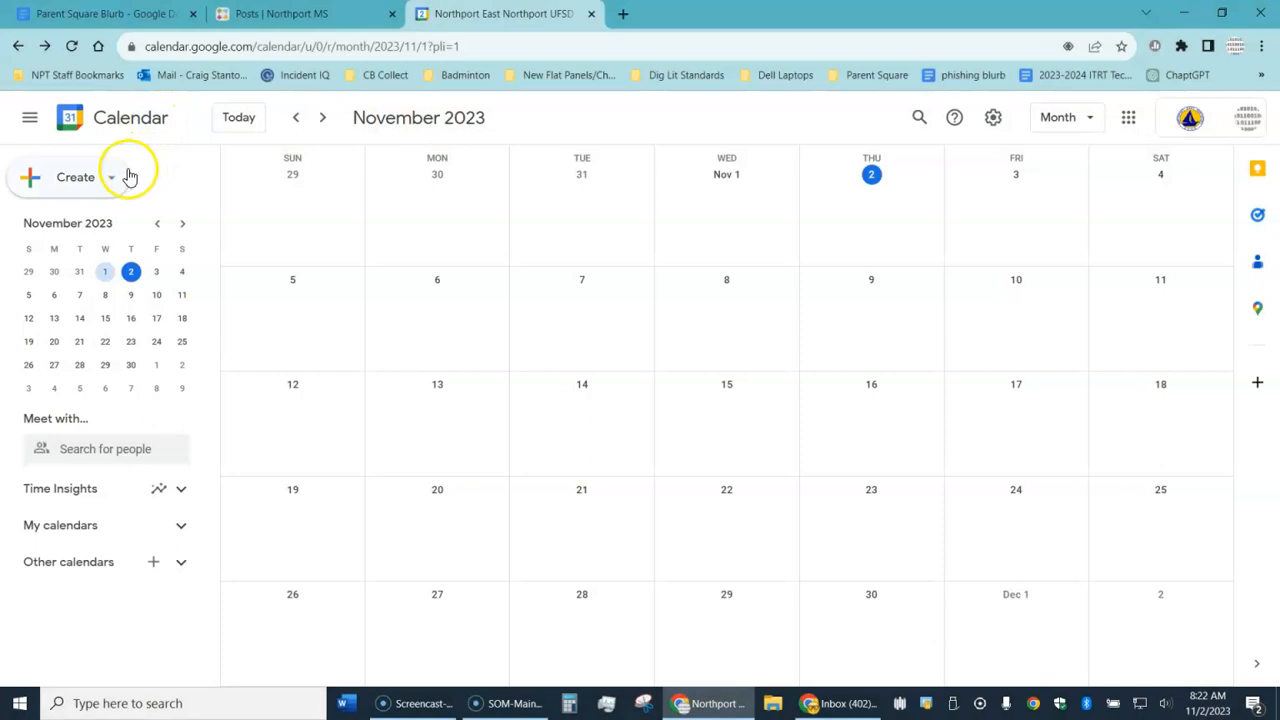
Step: Start a new Google Calendar event titled 'Parent Conferences'
{"action": "left_click", "coordinate": [115, 177]}
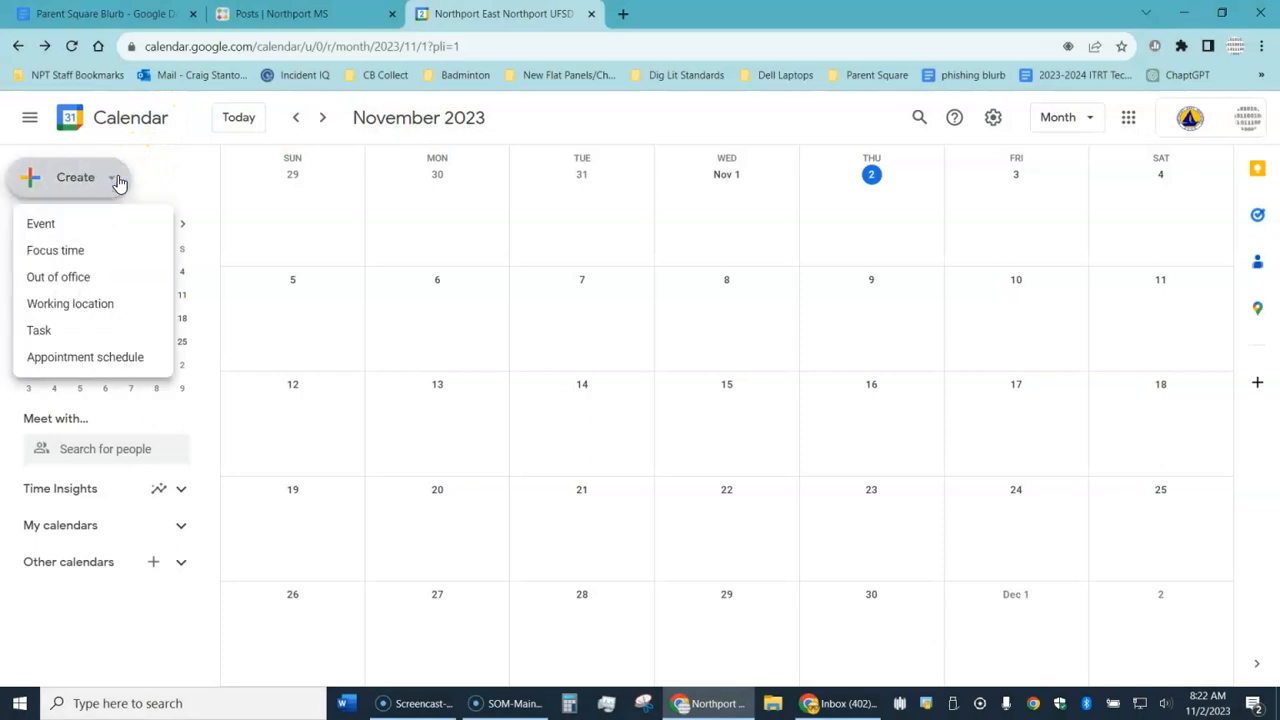
{"action": "left_click", "coordinate": [57, 218]}
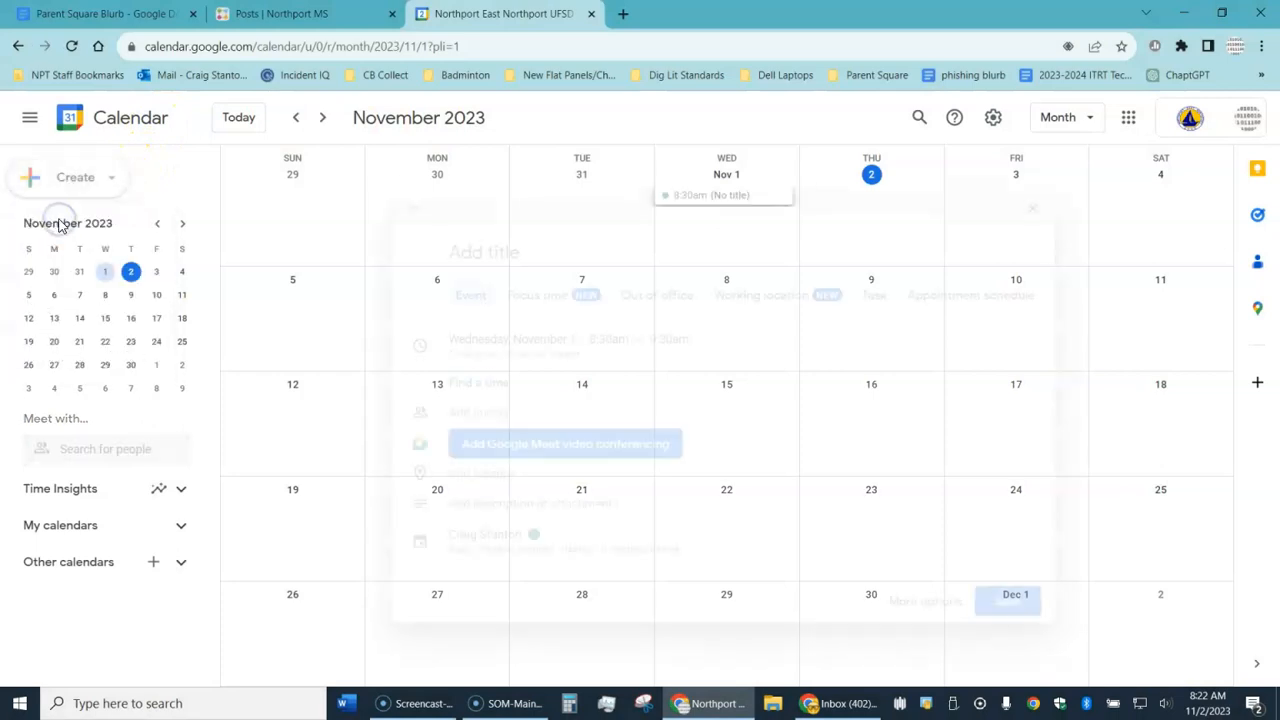
{"action": "type", "text": "P"}
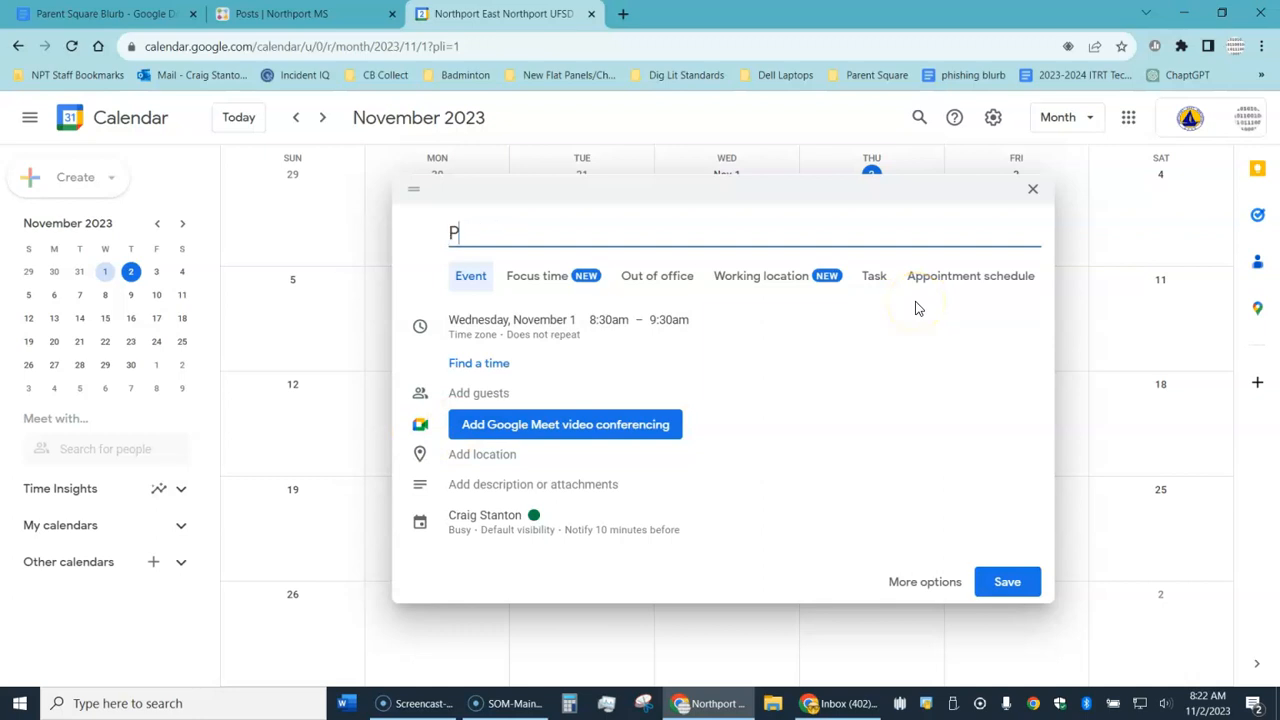
{"action": "type", "text": "arent Confere"}
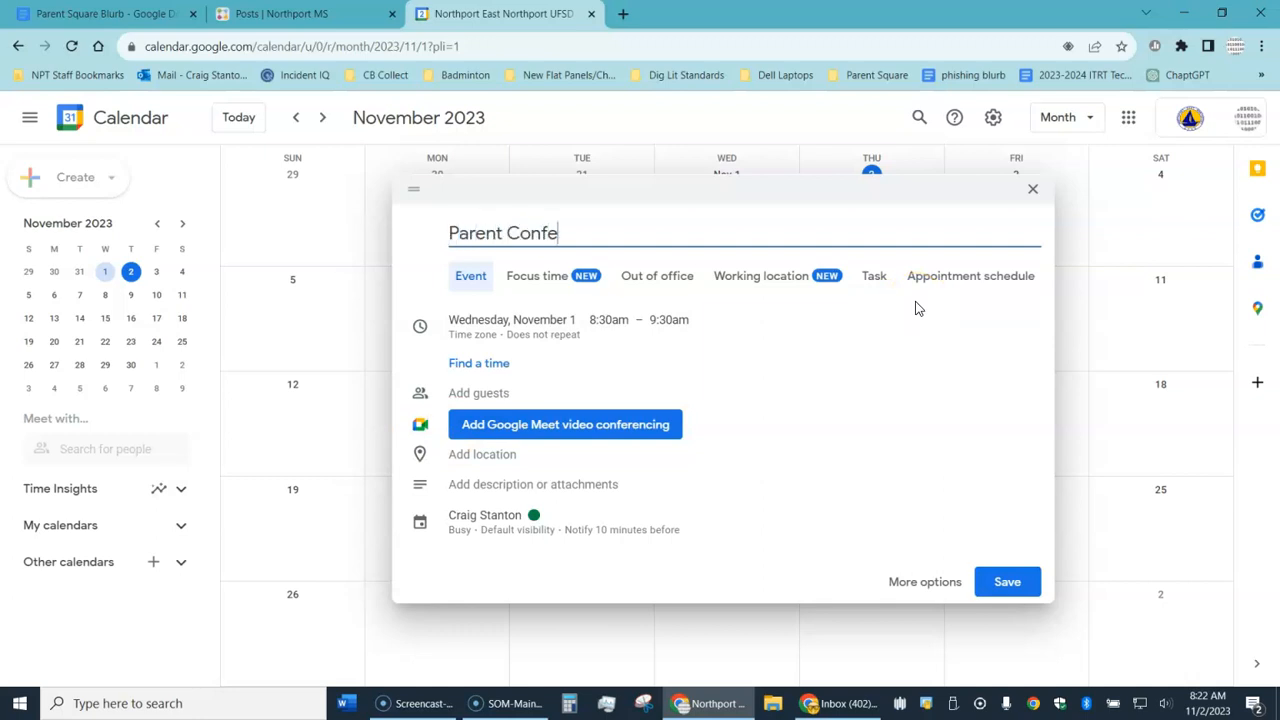
{"action": "type", "text": "nces"}
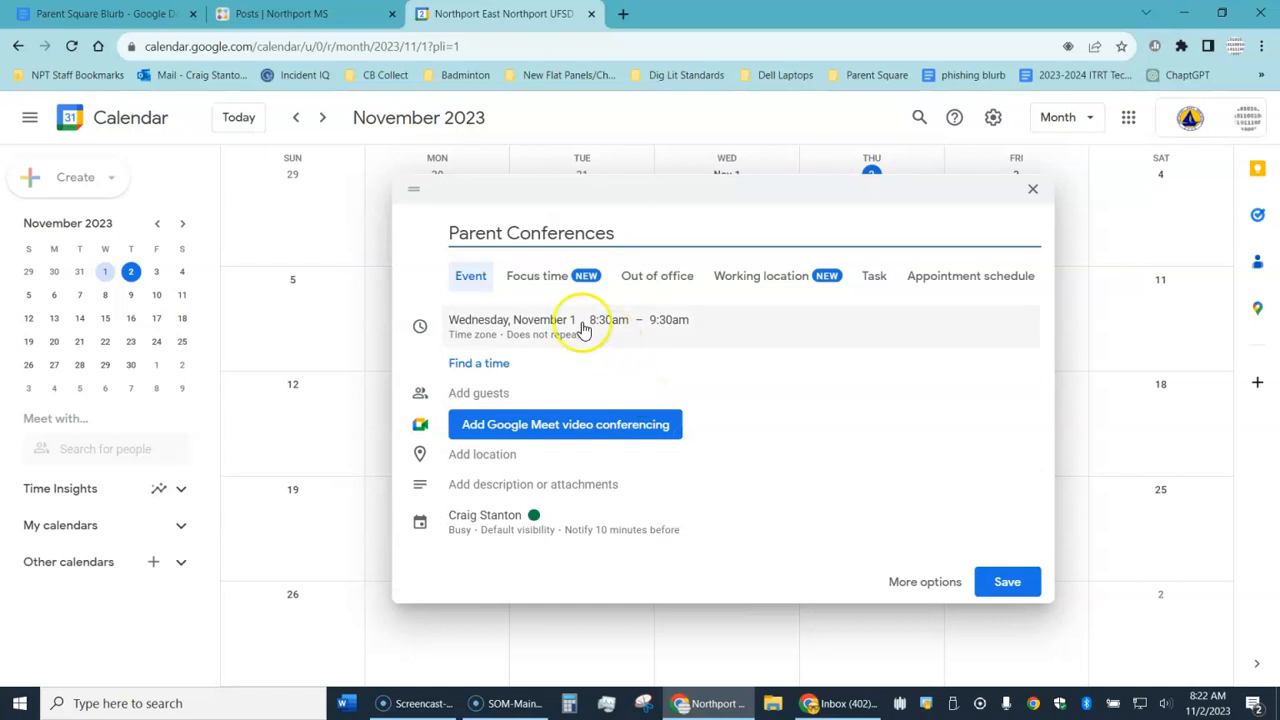
Step: Move the event date to Monday, November 13
{"action": "left_click", "coordinate": [553, 321]}
{"action": "left_click", "coordinate": [553, 318]}
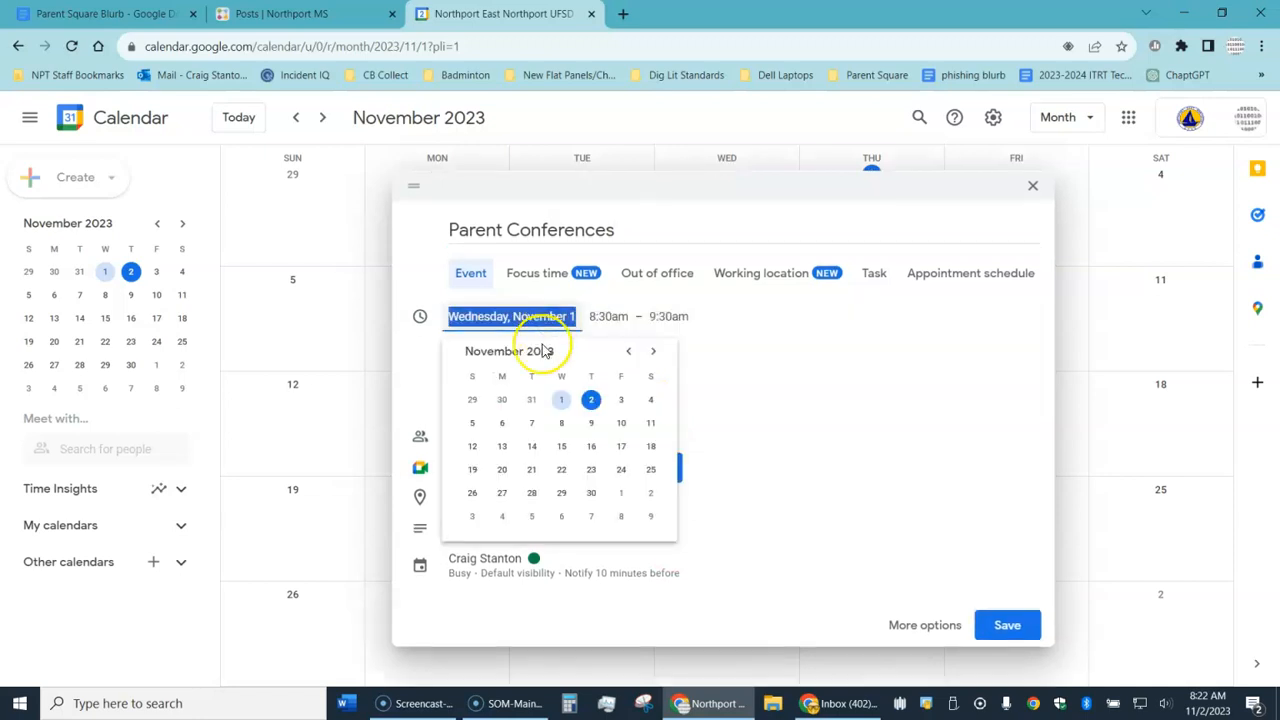
{"action": "left_click", "coordinate": [506, 447]}
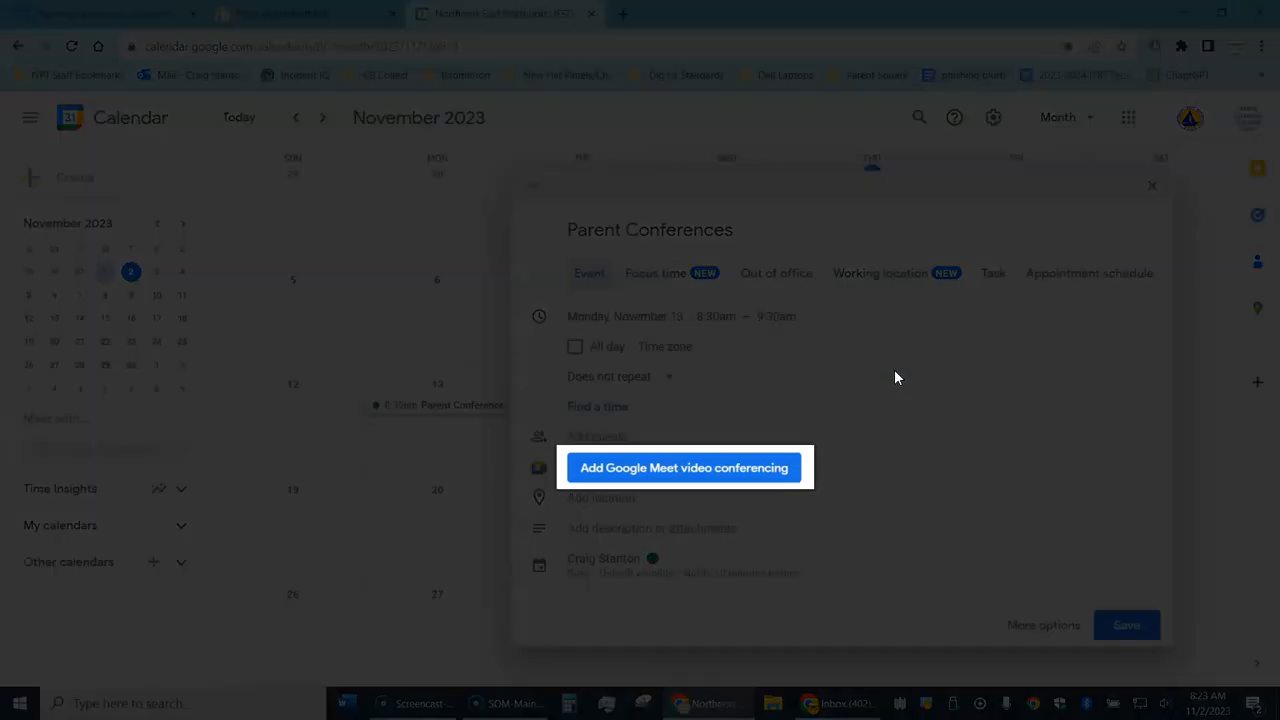
Step: Attach a Google Meet call and turn off screen sharing, chat and reactions
{"action": "left_click", "coordinate": [681, 468]}
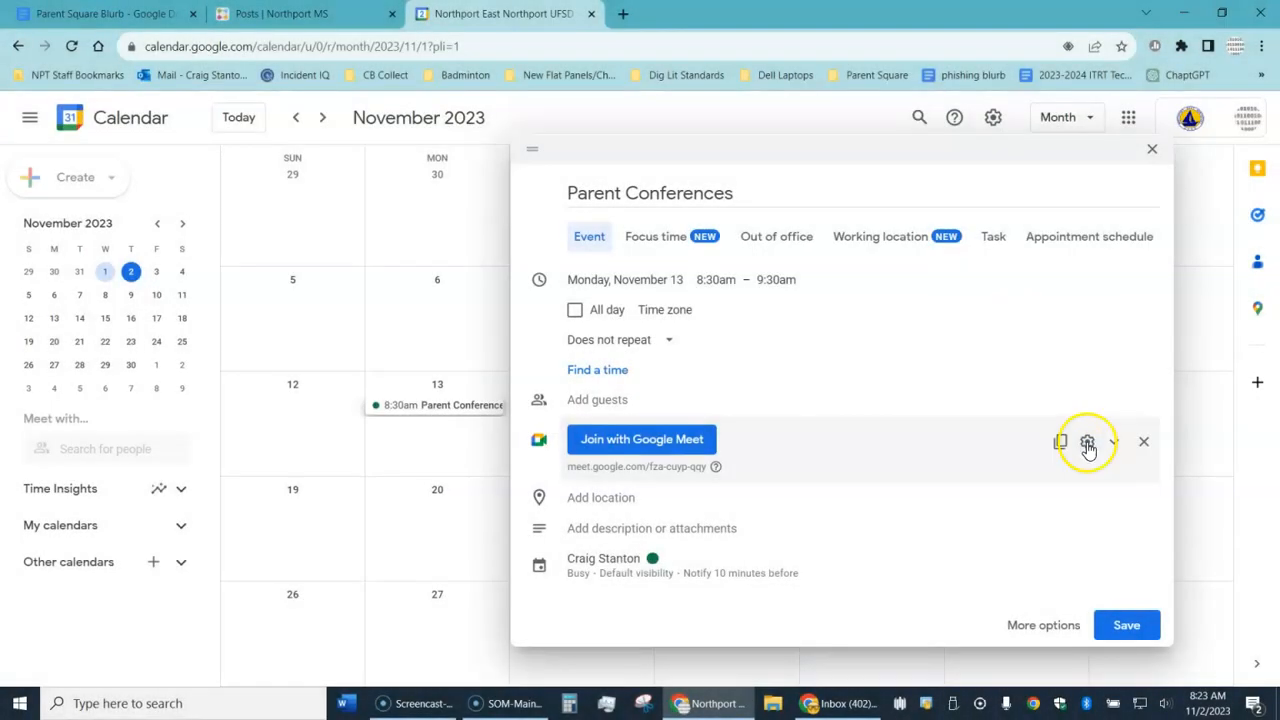
{"action": "left_click", "coordinate": [1087, 444]}
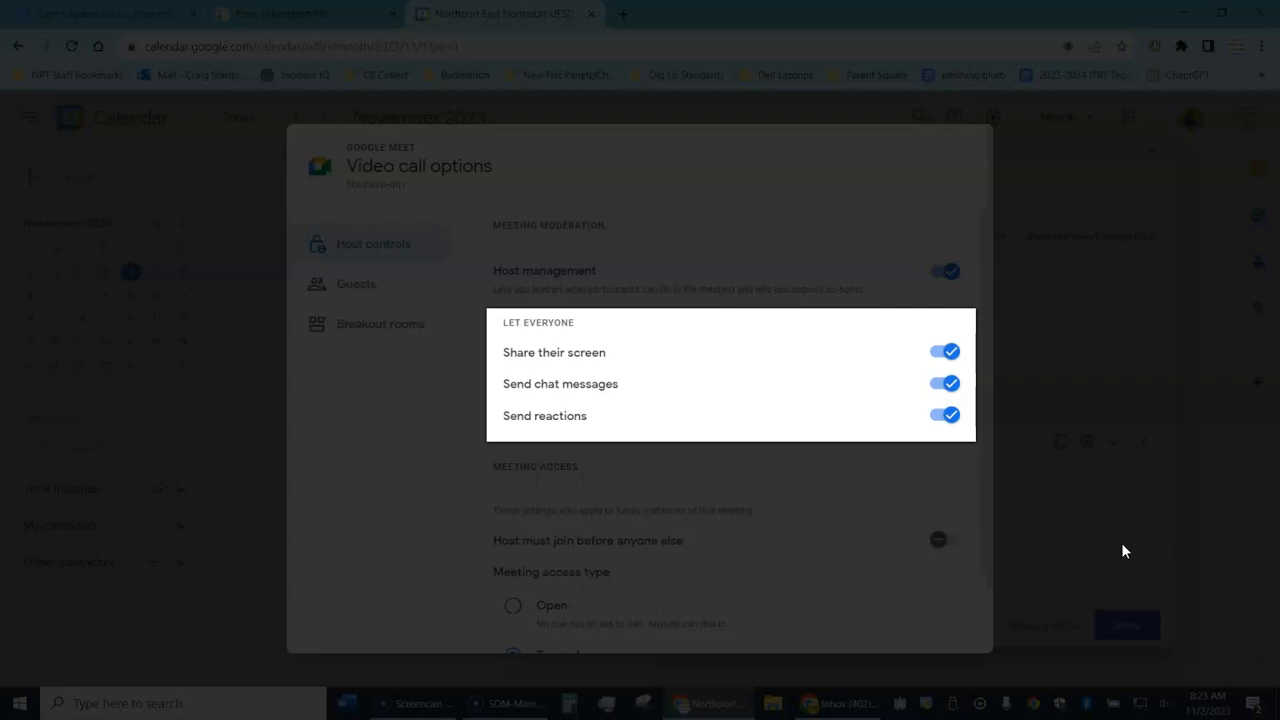
{"action": "left_click", "coordinate": [943, 352]}
{"action": "left_click", "coordinate": [940, 384]}
{"action": "left_click", "coordinate": [941, 415]}
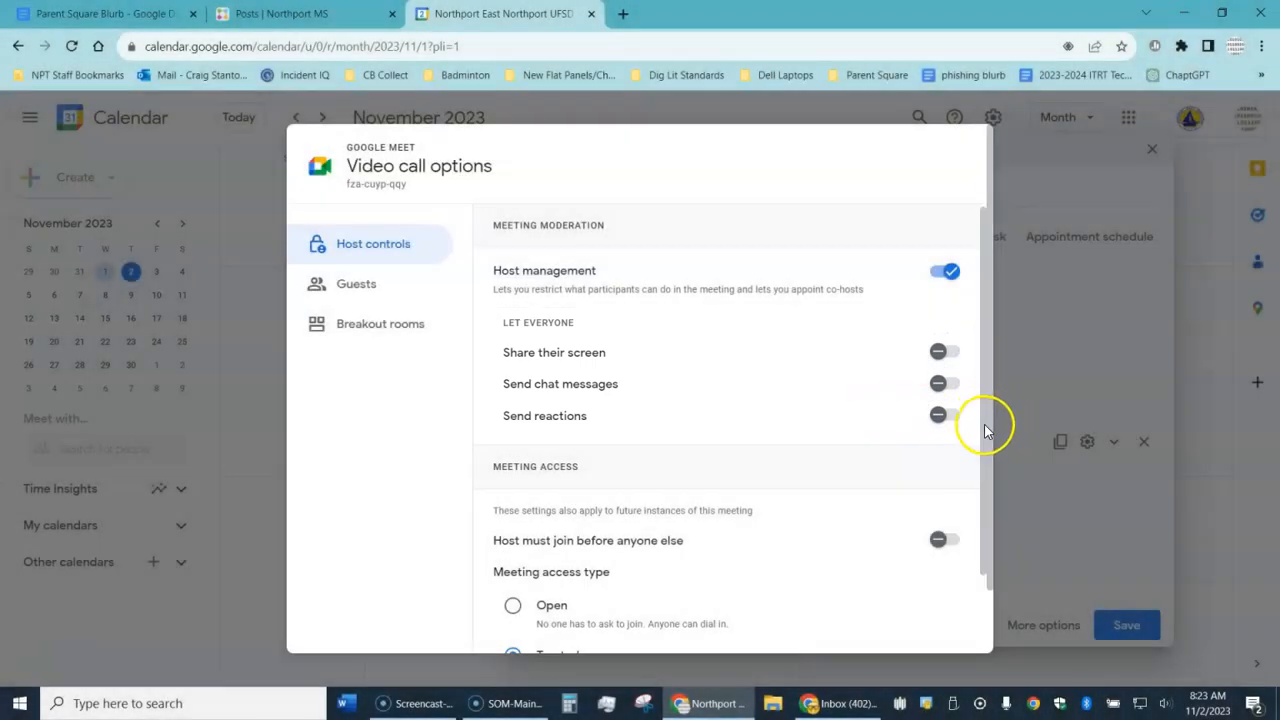
Step: Set meeting access to Restricted and save the call settings
{"action": "left_click_drag", "start_coordinate": [986, 423], "coordinate": [987, 653]}
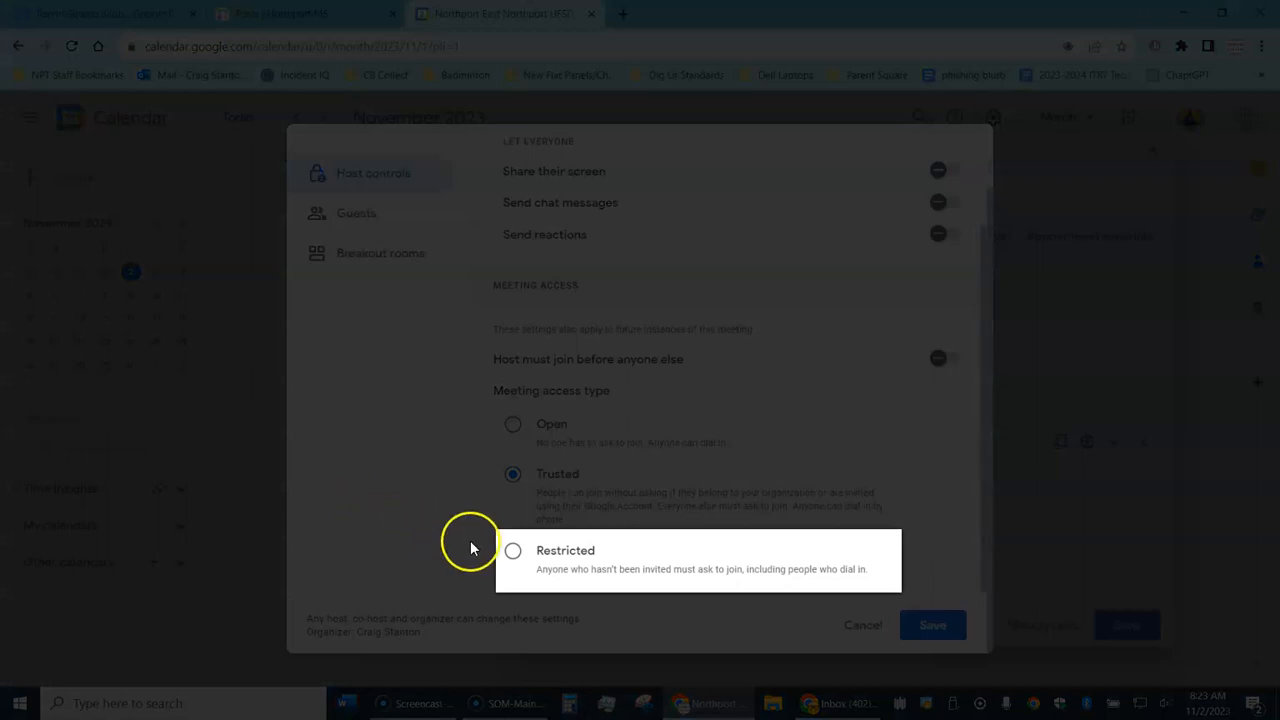
{"action": "left_click", "coordinate": [512, 553]}
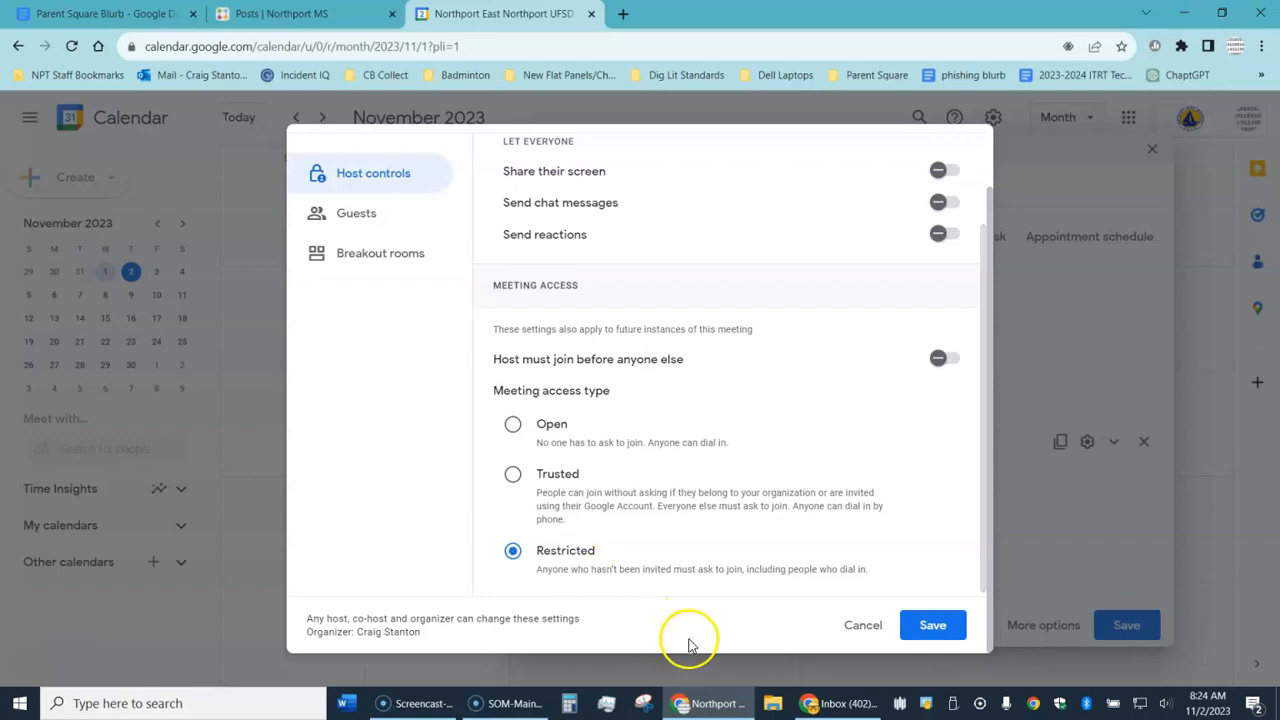
{"action": "left_click", "coordinate": [930, 624]}
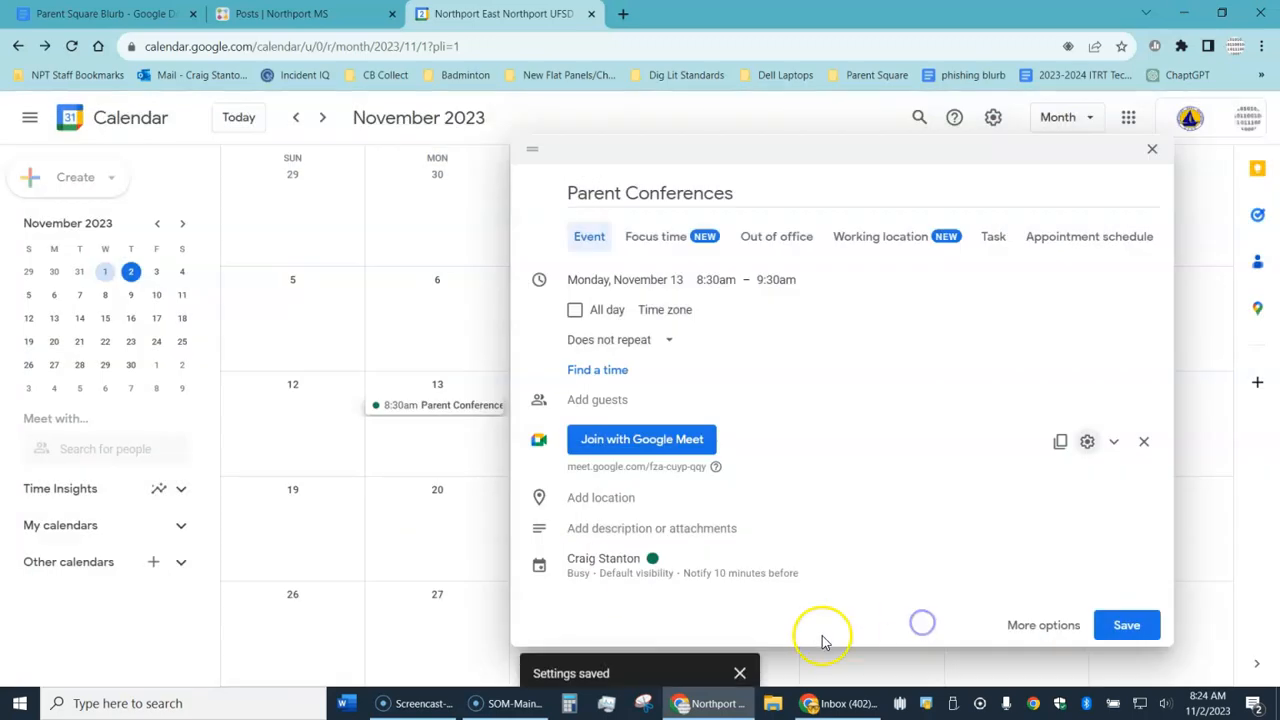
Step: Save Parent Conferences and confirm its Meet link on the November 13 event
{"action": "left_click", "coordinate": [1126, 625]}
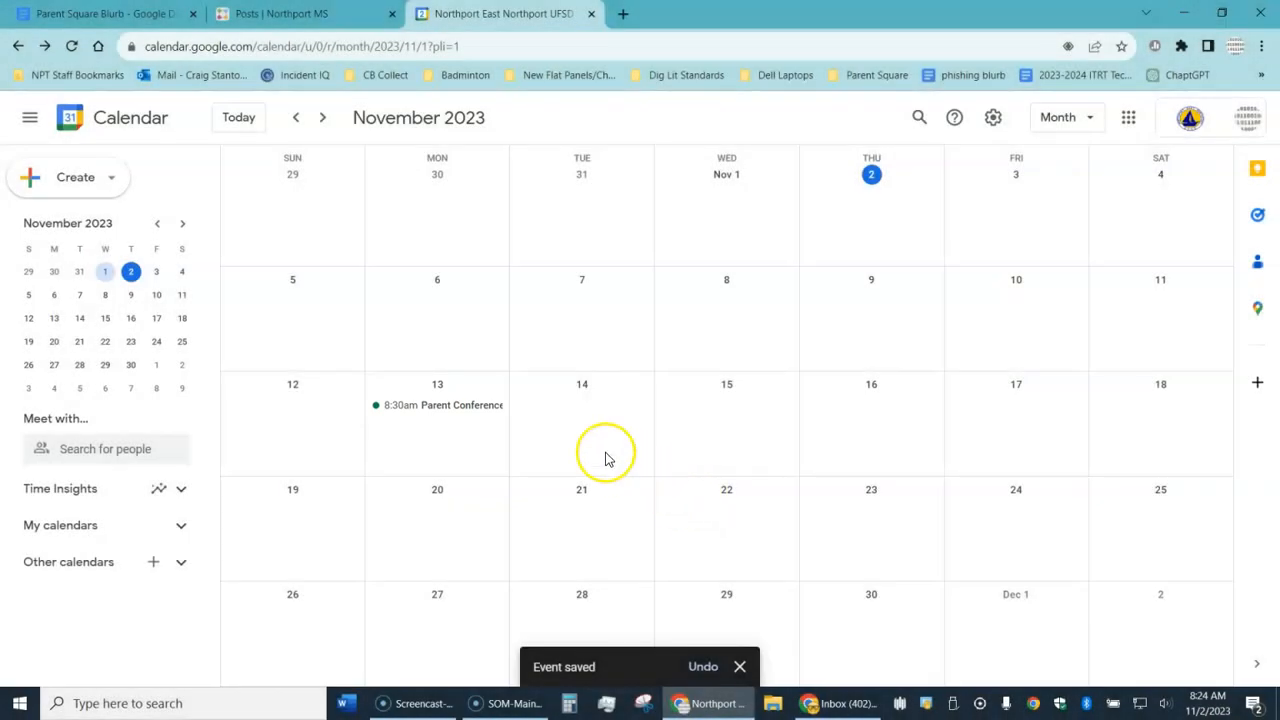
{"action": "left_click", "coordinate": [463, 406]}
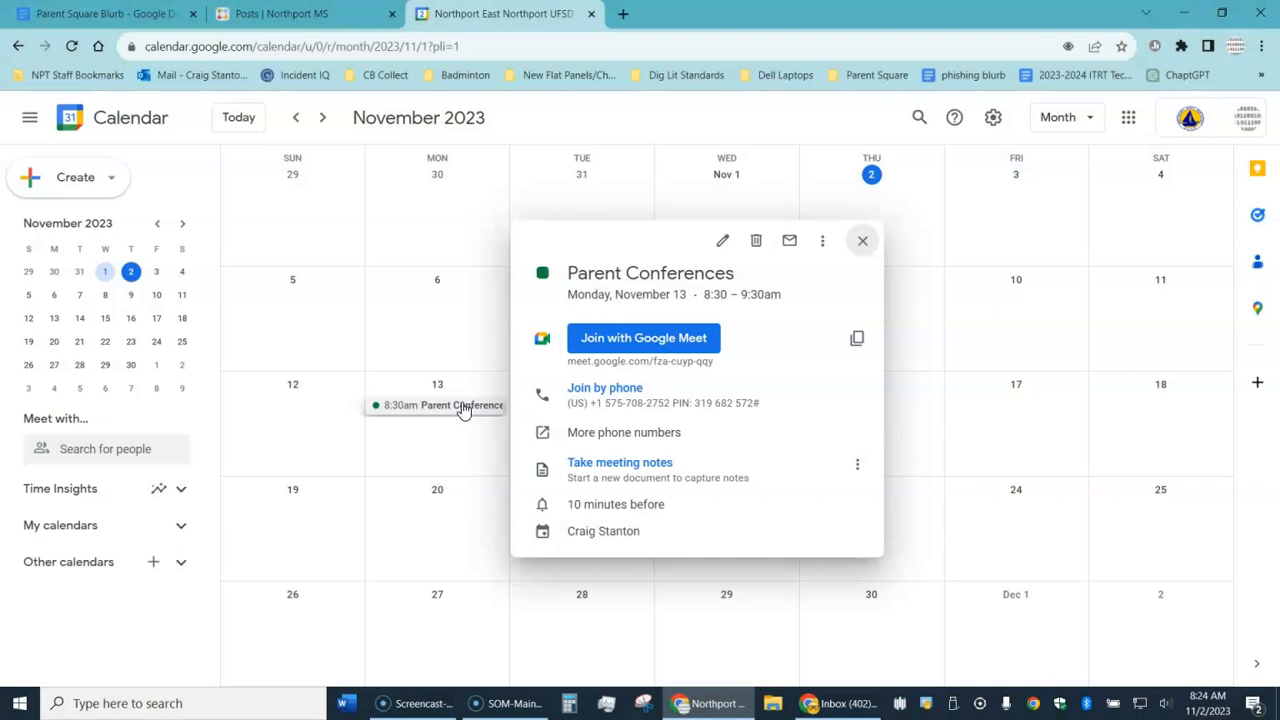
{"action": "left_click", "coordinate": [861, 245]}
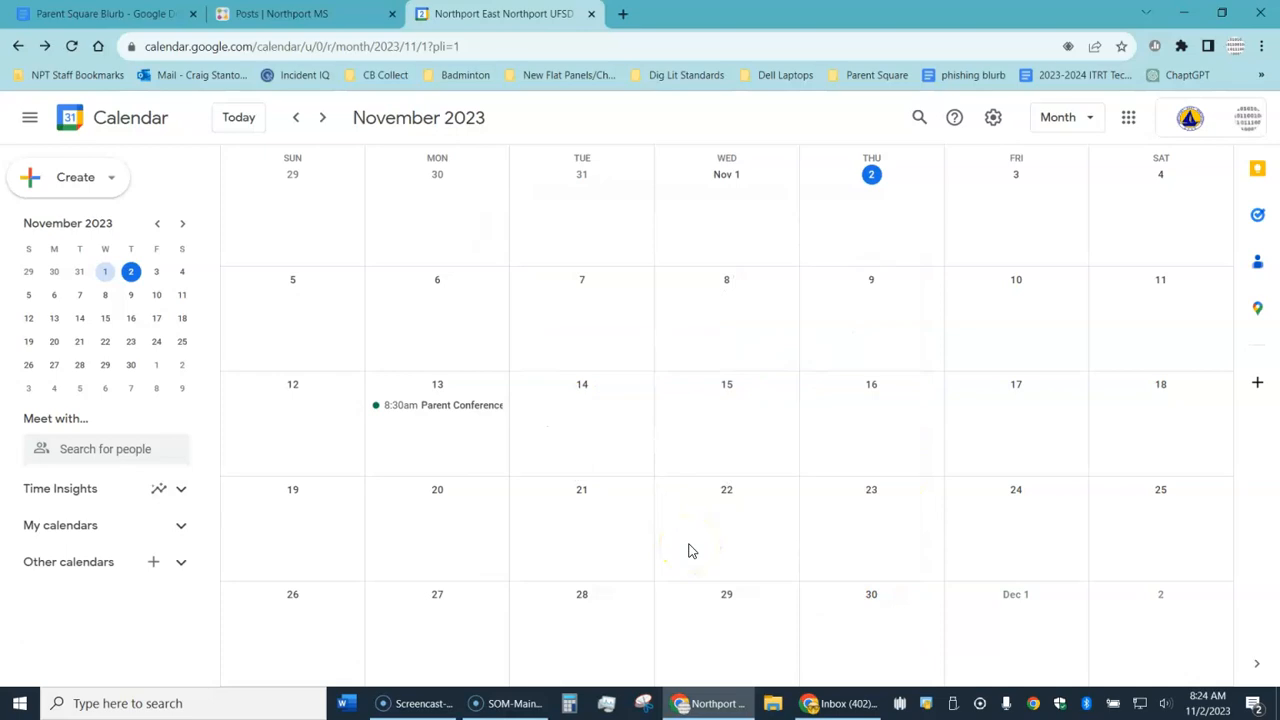
Step: Start a new Appointment Sign Ups post from the ParentSquare Posts page
{"action": "left_click", "coordinate": [320, 14]}
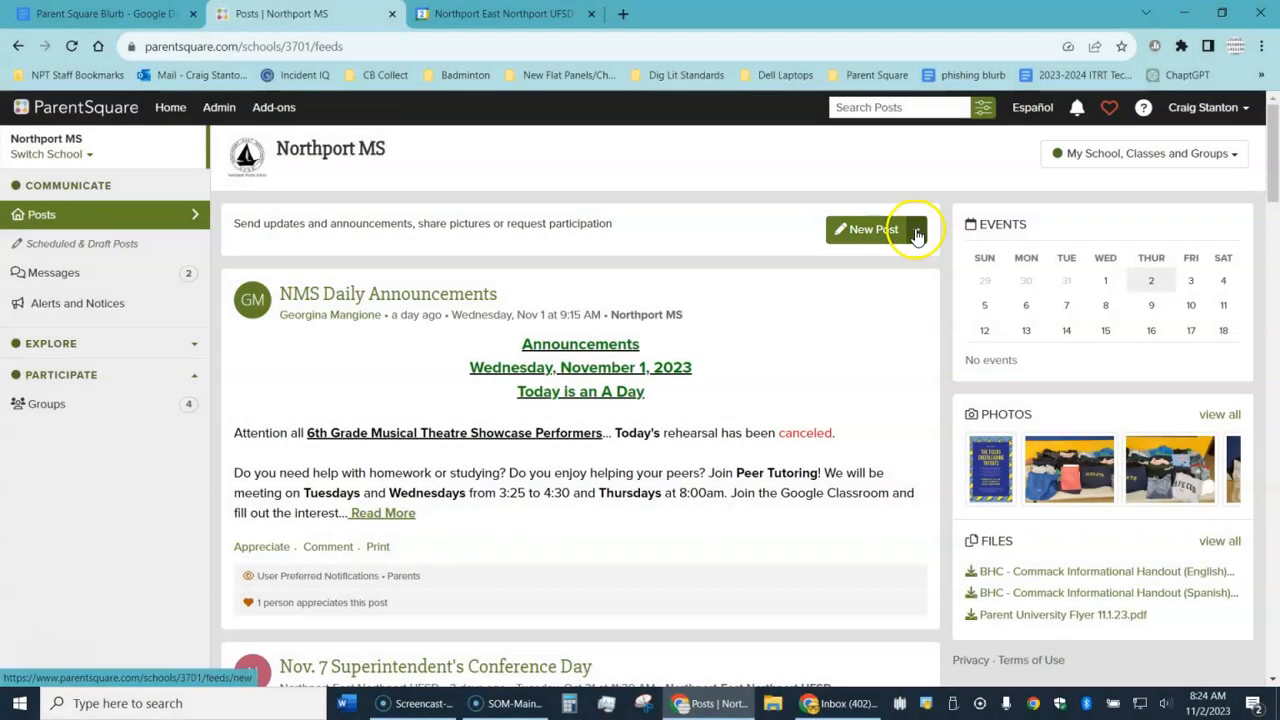
{"action": "left_click", "coordinate": [916, 230]}
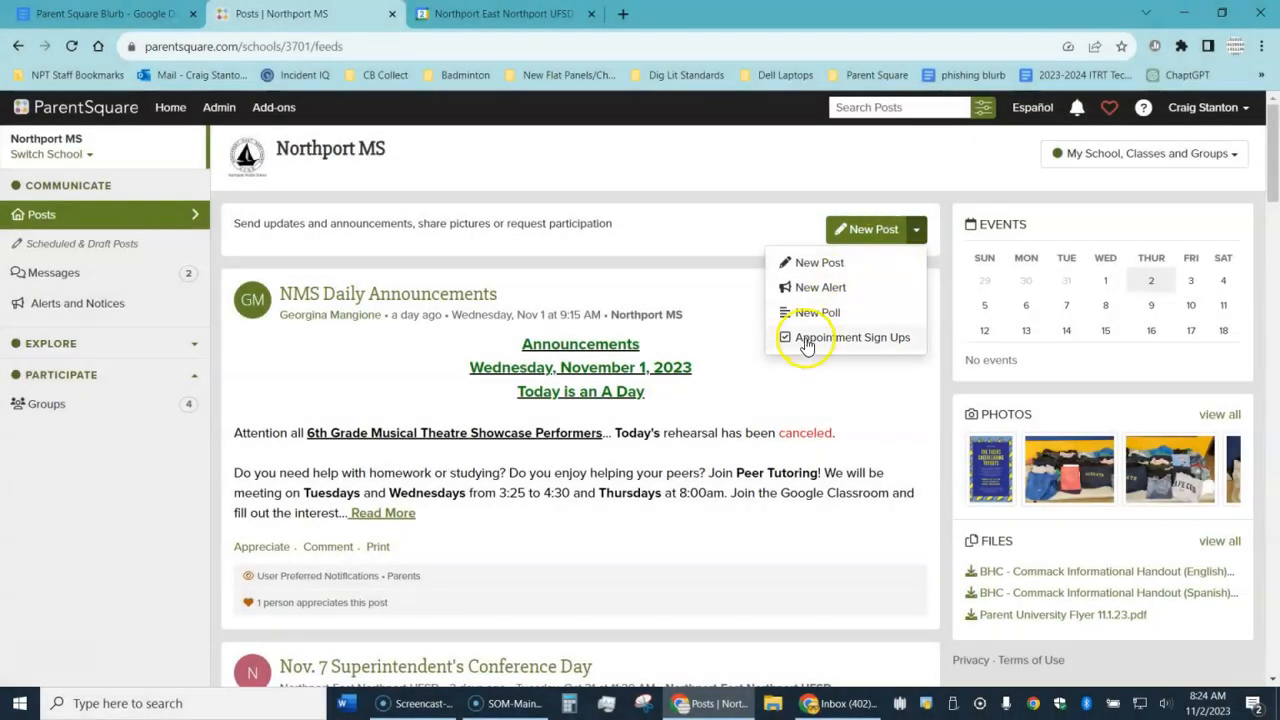
{"action": "left_click", "coordinate": [806, 339]}
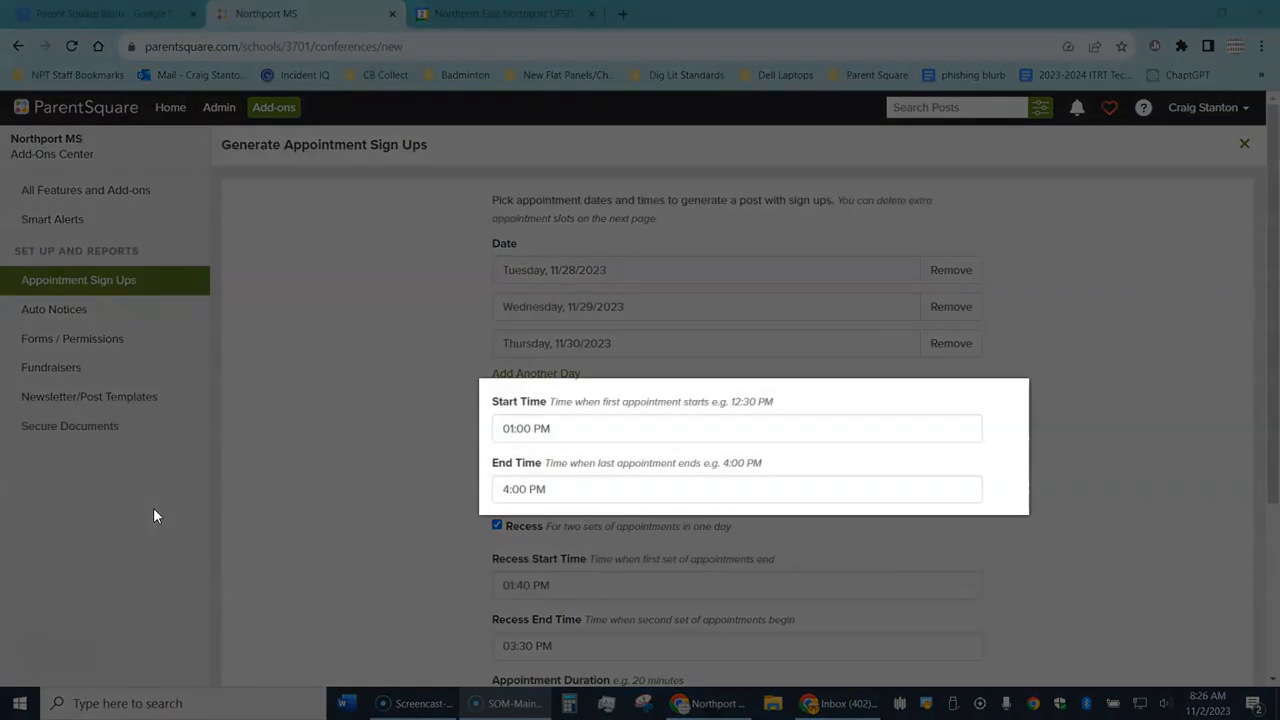
Step: Hide signers' names, limit one appointment per user, and generate the 10-minute slots
{"action": "left_click", "coordinate": [158, 518]}
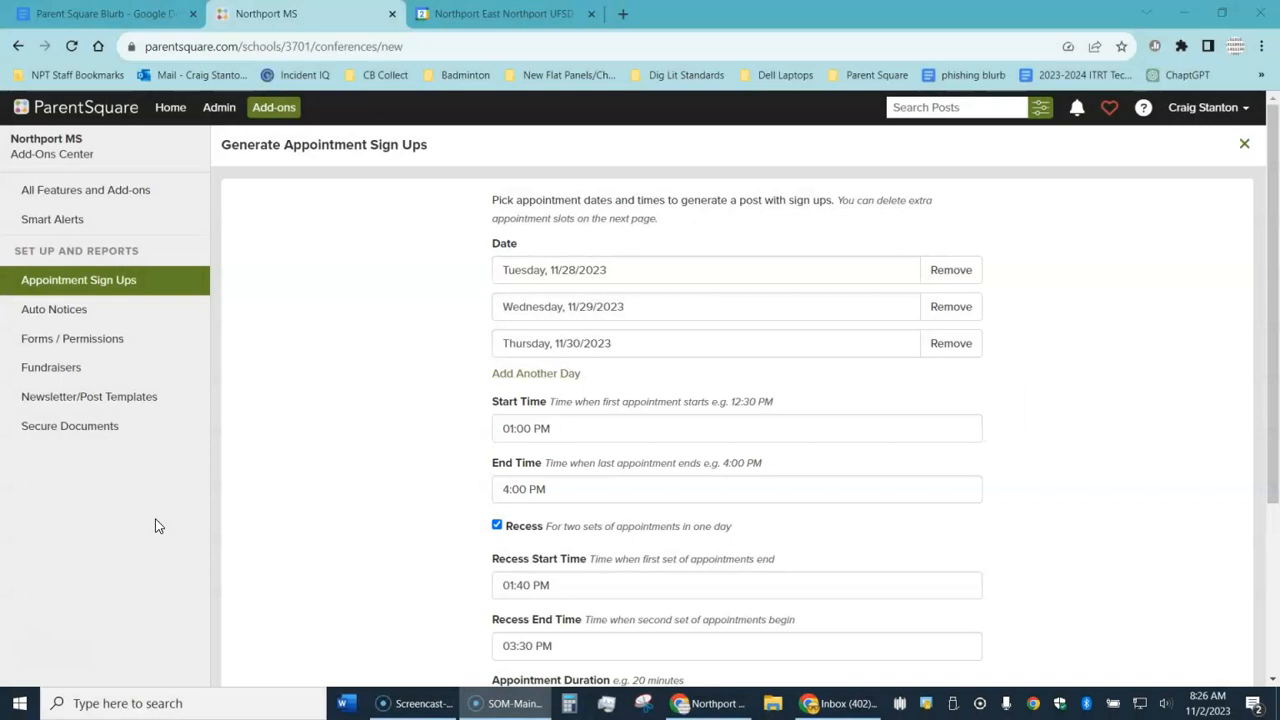
{"action": "left_click_drag", "start_coordinate": [1272, 304], "coordinate": [1258, 422]}
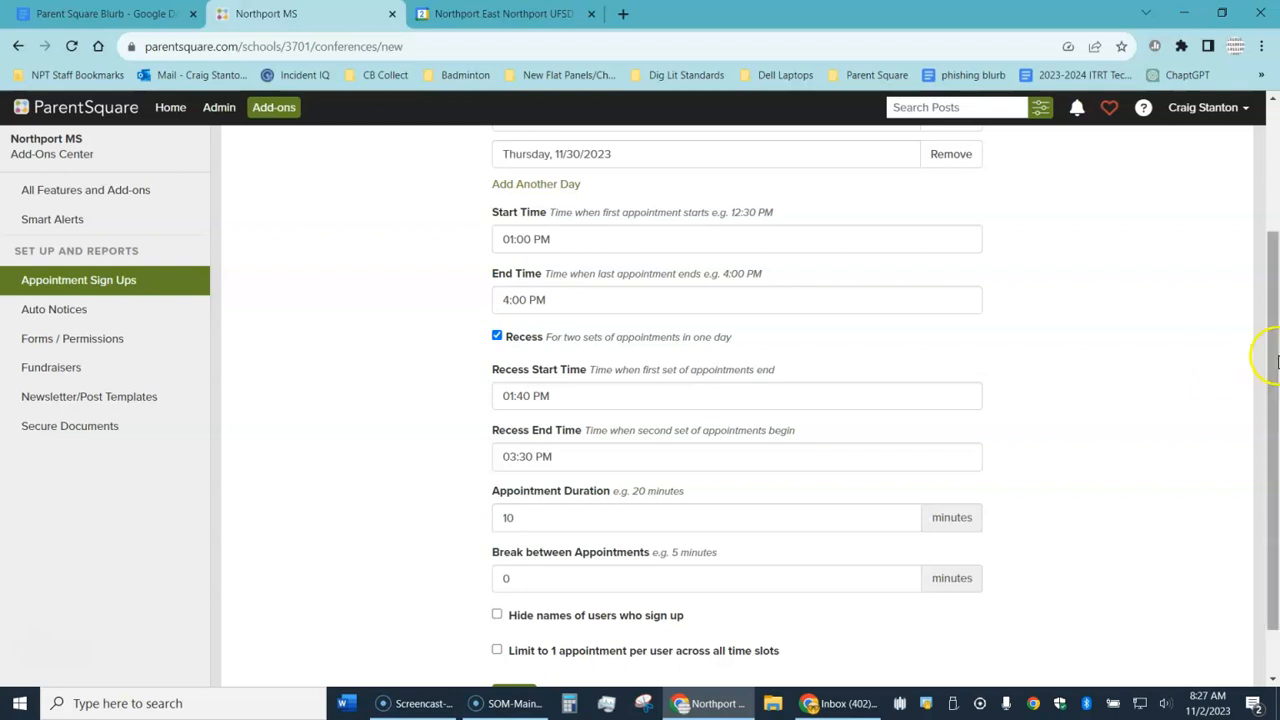
{"action": "left_click_drag", "start_coordinate": [1268, 352], "coordinate": [1250, 481]}
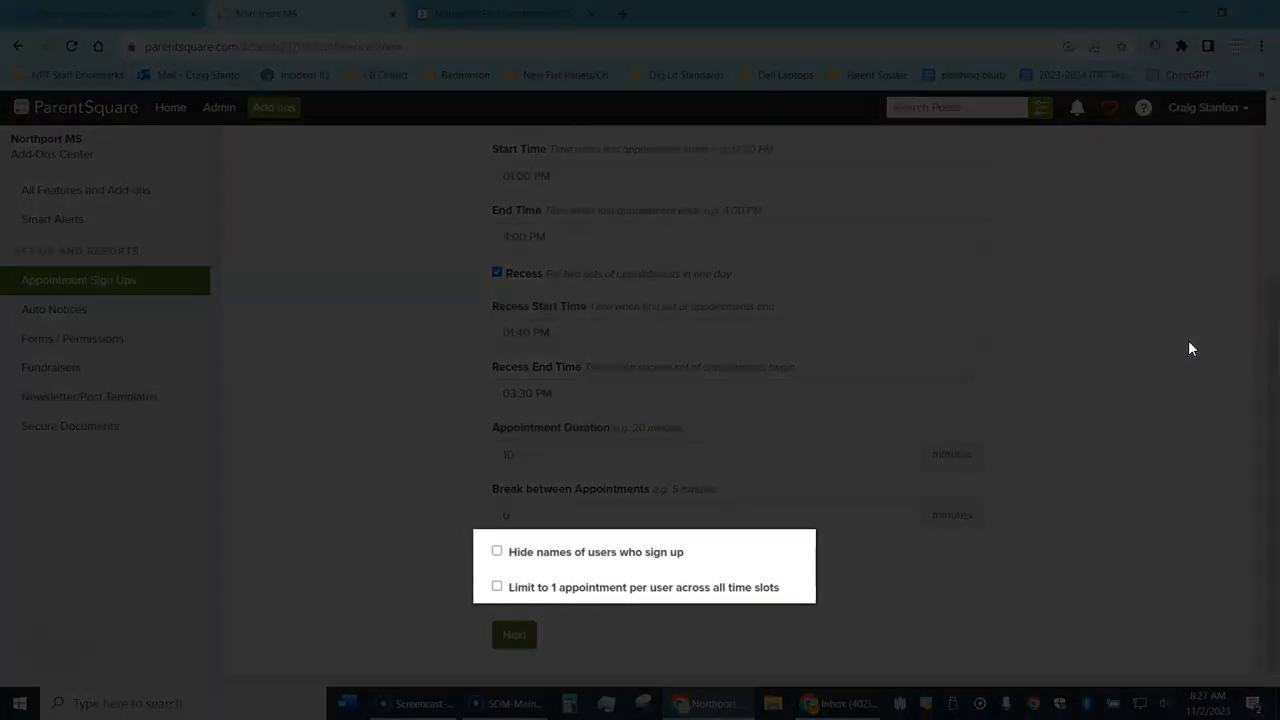
{"action": "left_click", "coordinate": [498, 552]}
{"action": "left_click", "coordinate": [497, 588]}
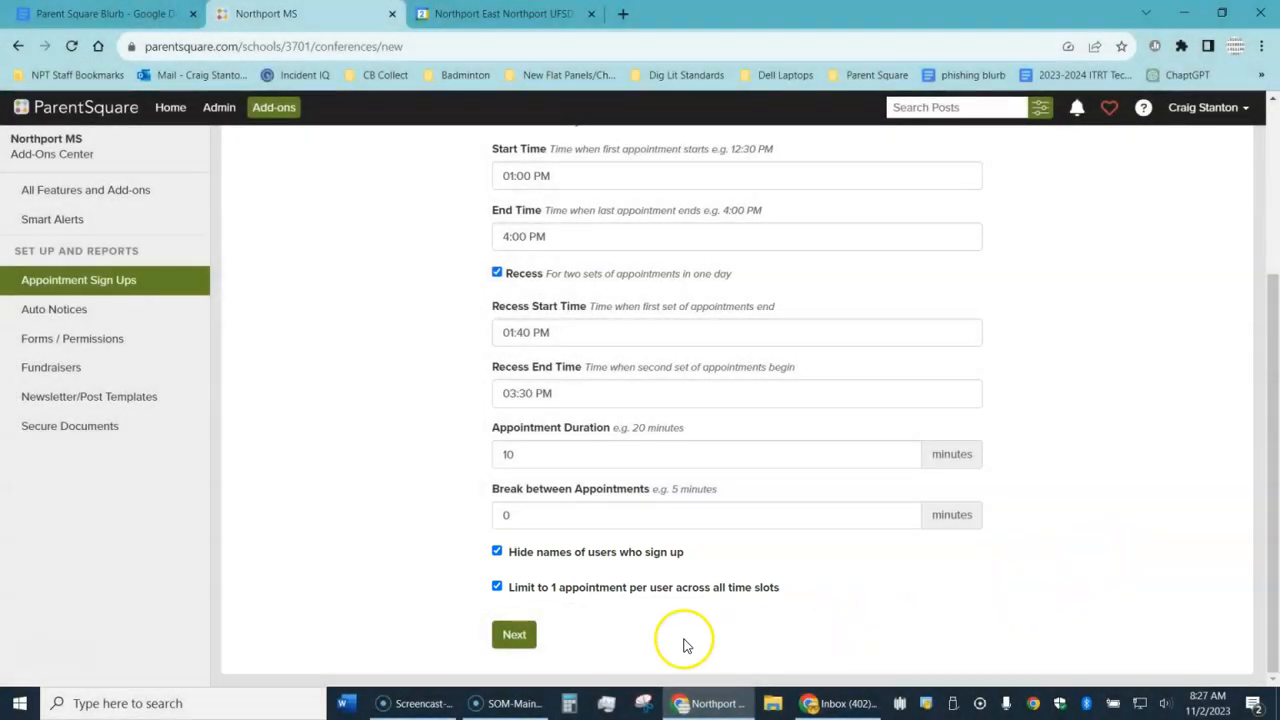
{"action": "left_click", "coordinate": [520, 634]}
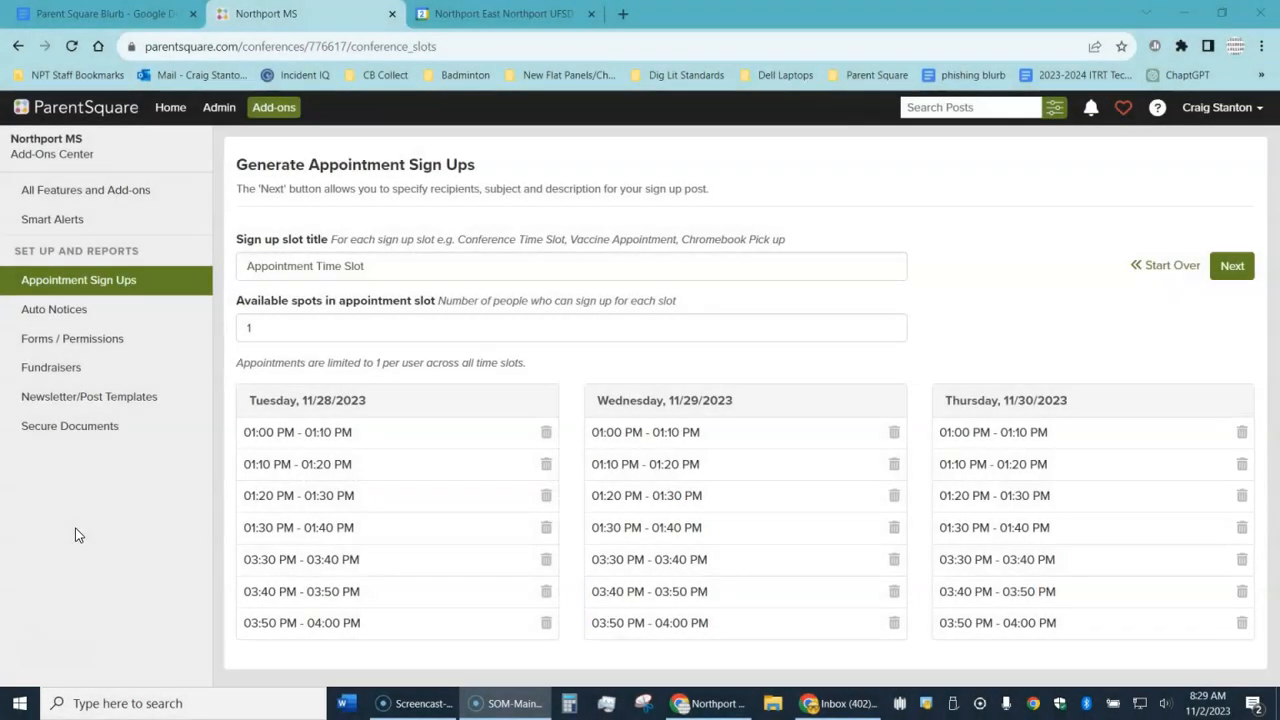
Step: Delete Thursday's 3:30–4:00 PM slots and turn the remaining slots into a sign-up post
{"action": "left_click", "coordinate": [1243, 628]}
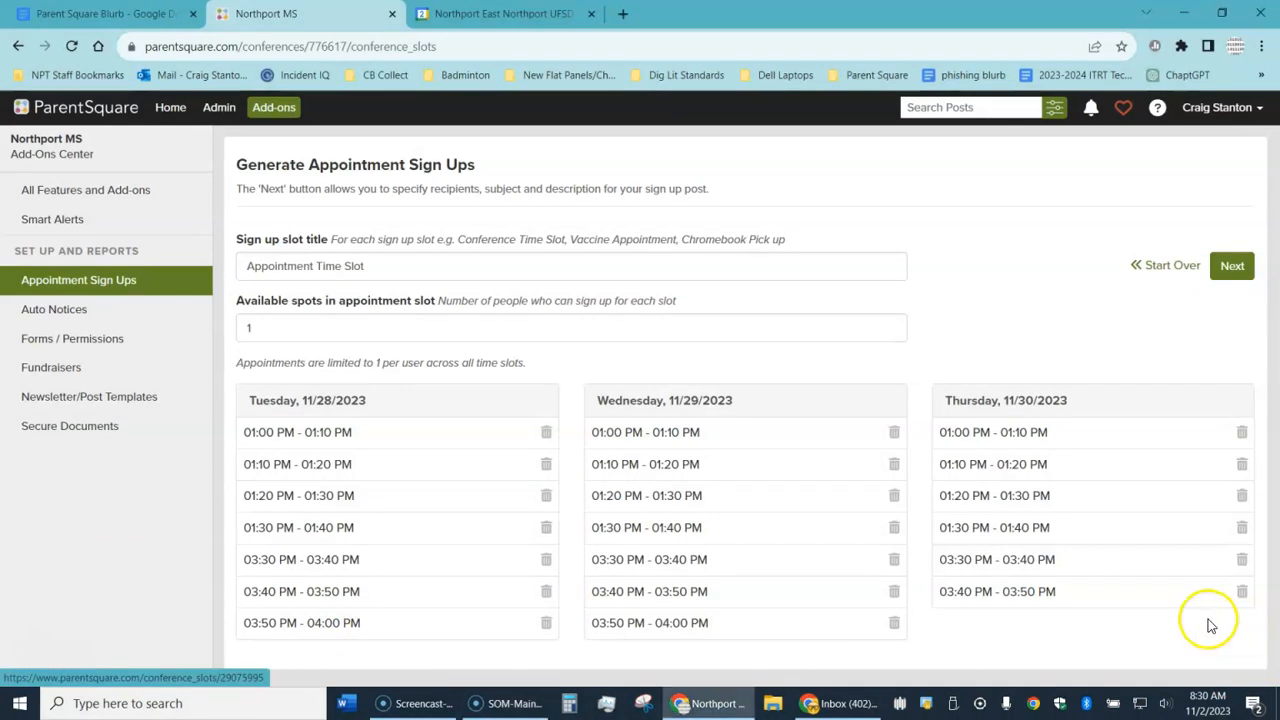
{"action": "left_click", "coordinate": [1240, 592]}
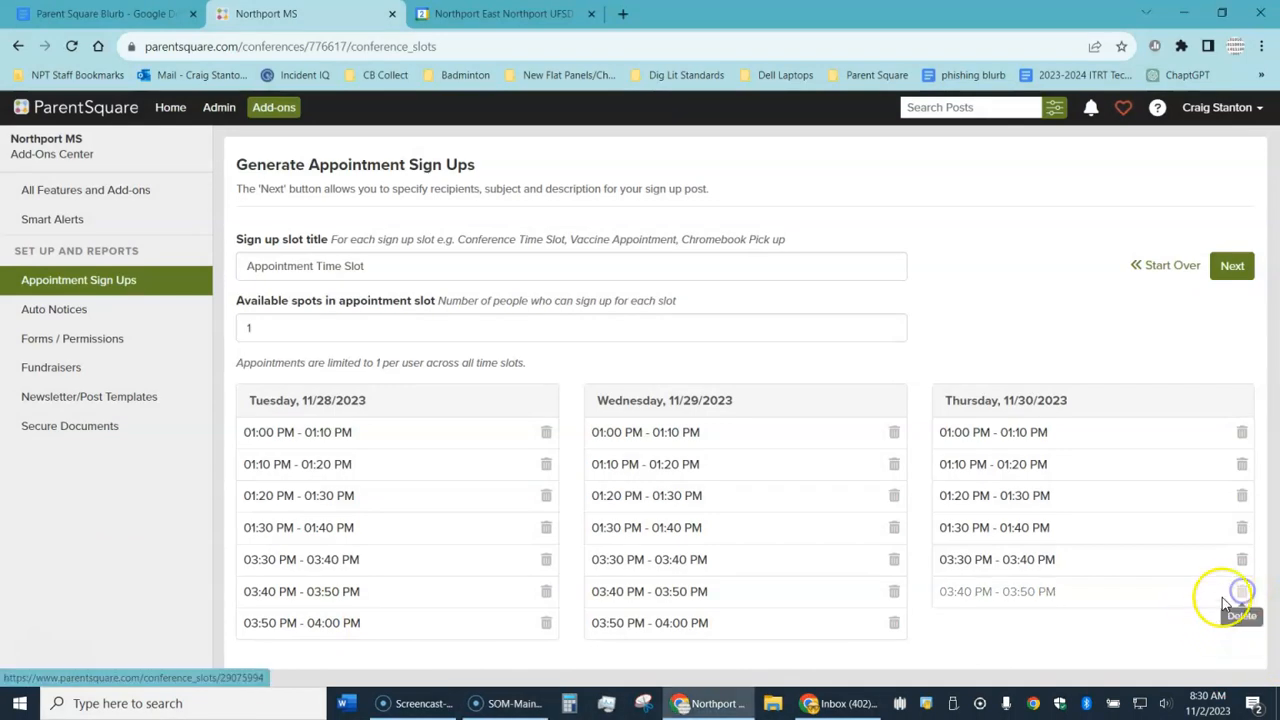
{"action": "left_click", "coordinate": [1242, 560]}
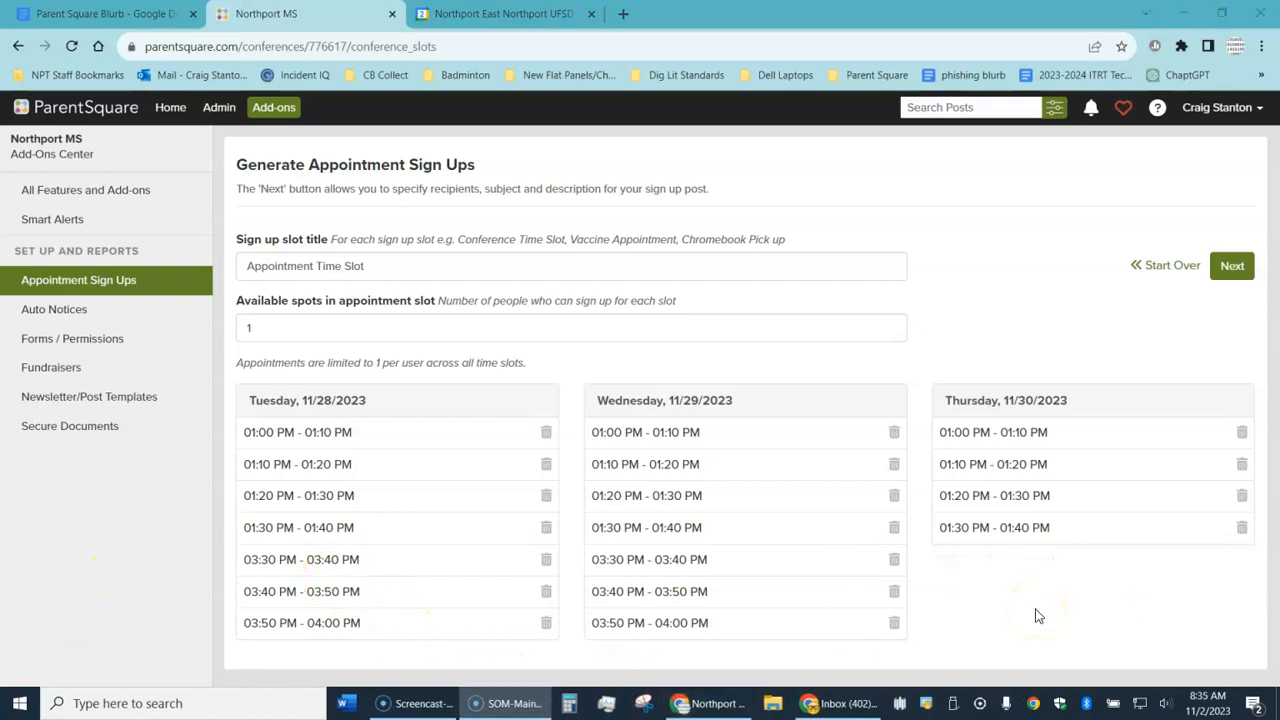
{"action": "left_click", "coordinate": [1234, 270]}
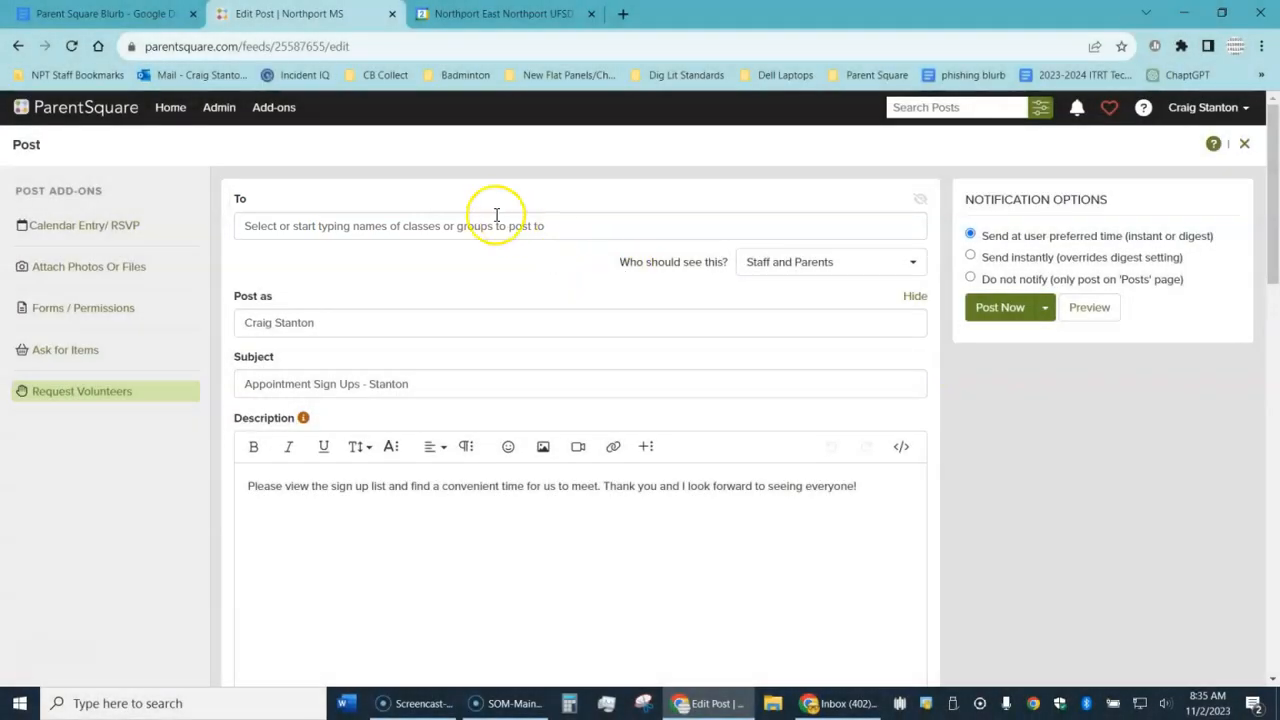
Step: Add the SCIENCE 6, MATH 7 and SOC STDS 6 classes as recipients
{"action": "left_click", "coordinate": [493, 222]}
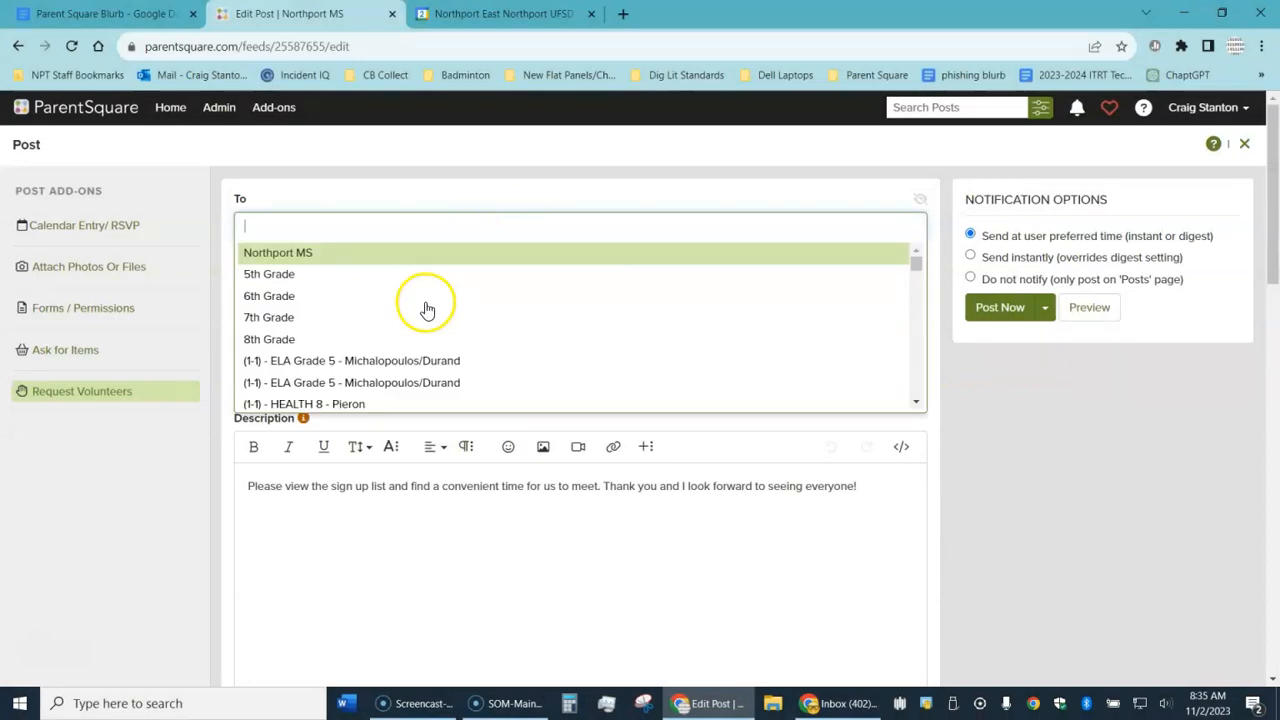
{"action": "scroll", "coordinate": [395, 380], "scroll_direction": "down", "scroll_amount": 3}
{"action": "scroll", "coordinate": [393, 380], "scroll_direction": "down", "scroll_amount": 1}
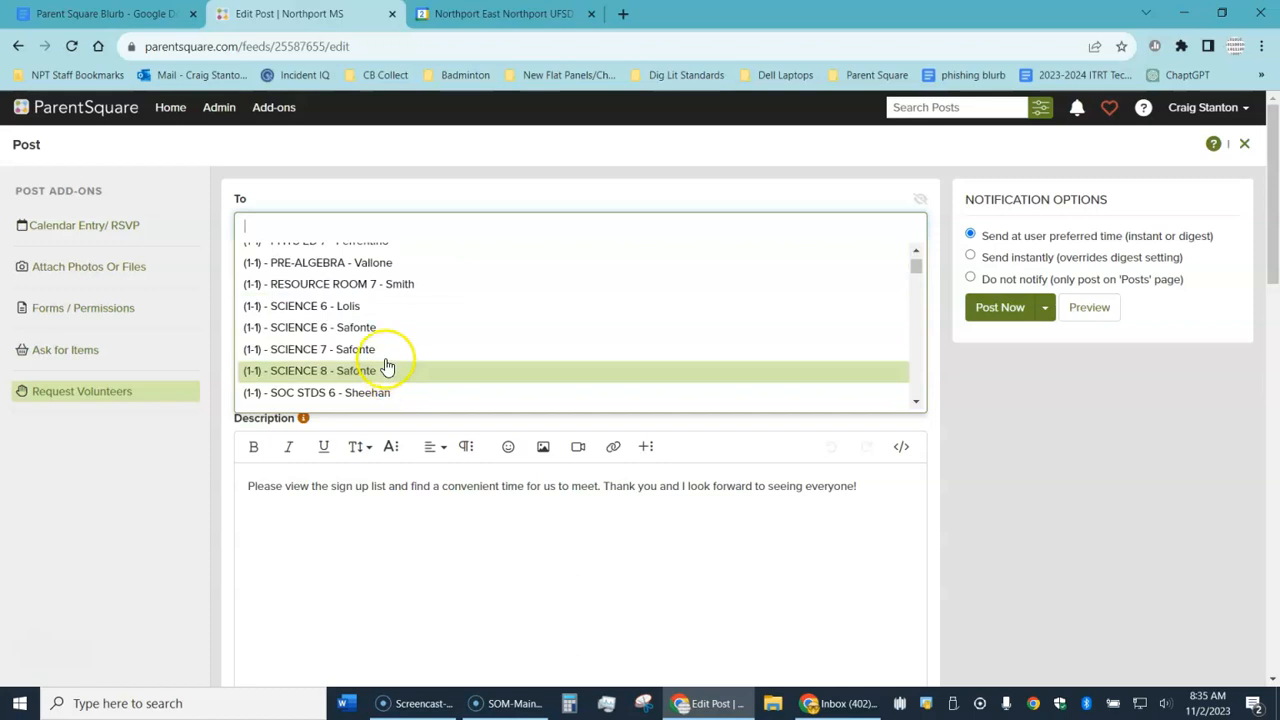
{"action": "left_click", "coordinate": [360, 338]}
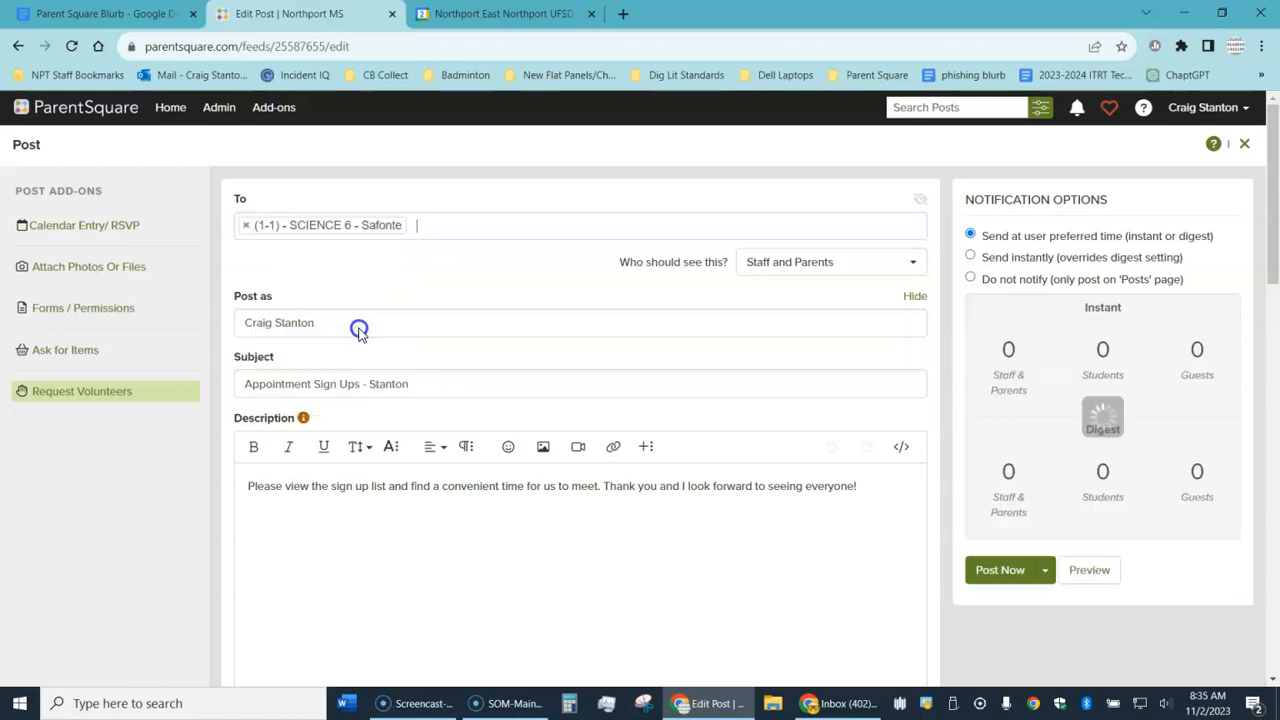
{"action": "left_click", "coordinate": [472, 230]}
{"action": "scroll", "coordinate": [410, 340], "scroll_direction": "down", "scroll_amount": 10}
{"action": "left_click", "coordinate": [375, 354]}
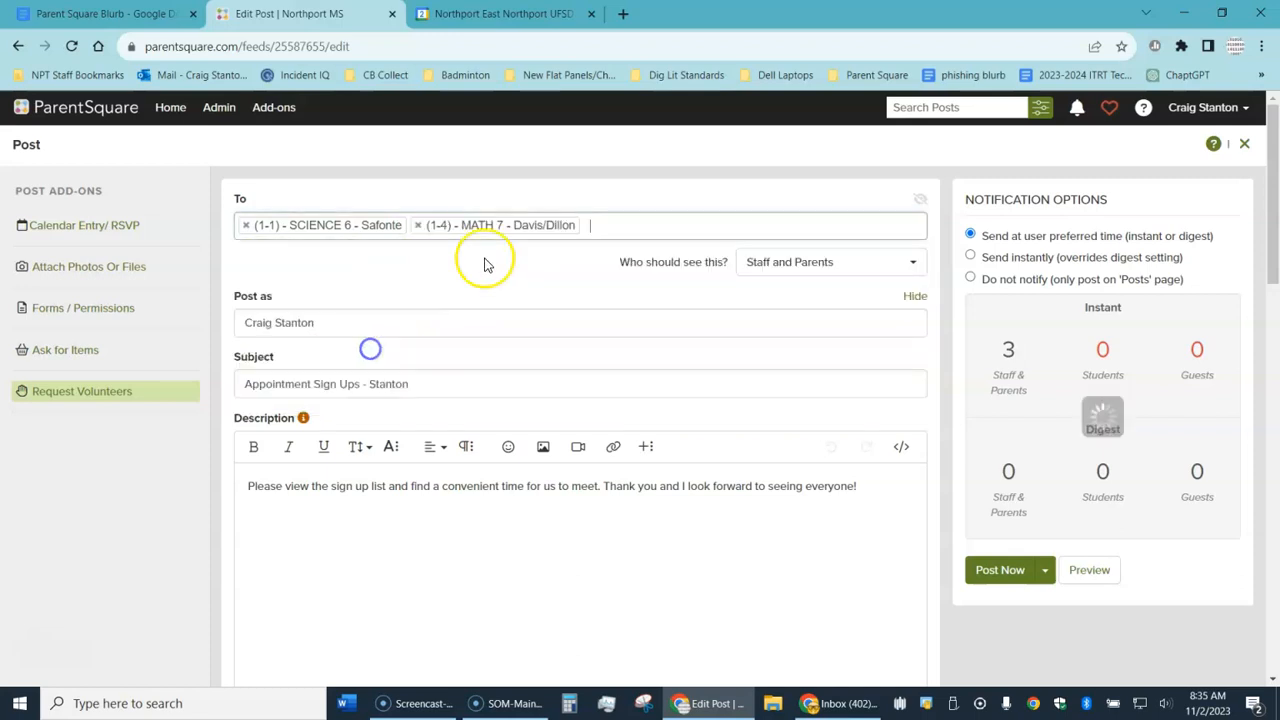
{"action": "left_click", "coordinate": [620, 228]}
{"action": "scroll", "coordinate": [434, 314], "scroll_direction": "down", "scroll_amount": 8}
{"action": "left_click", "coordinate": [335, 350]}
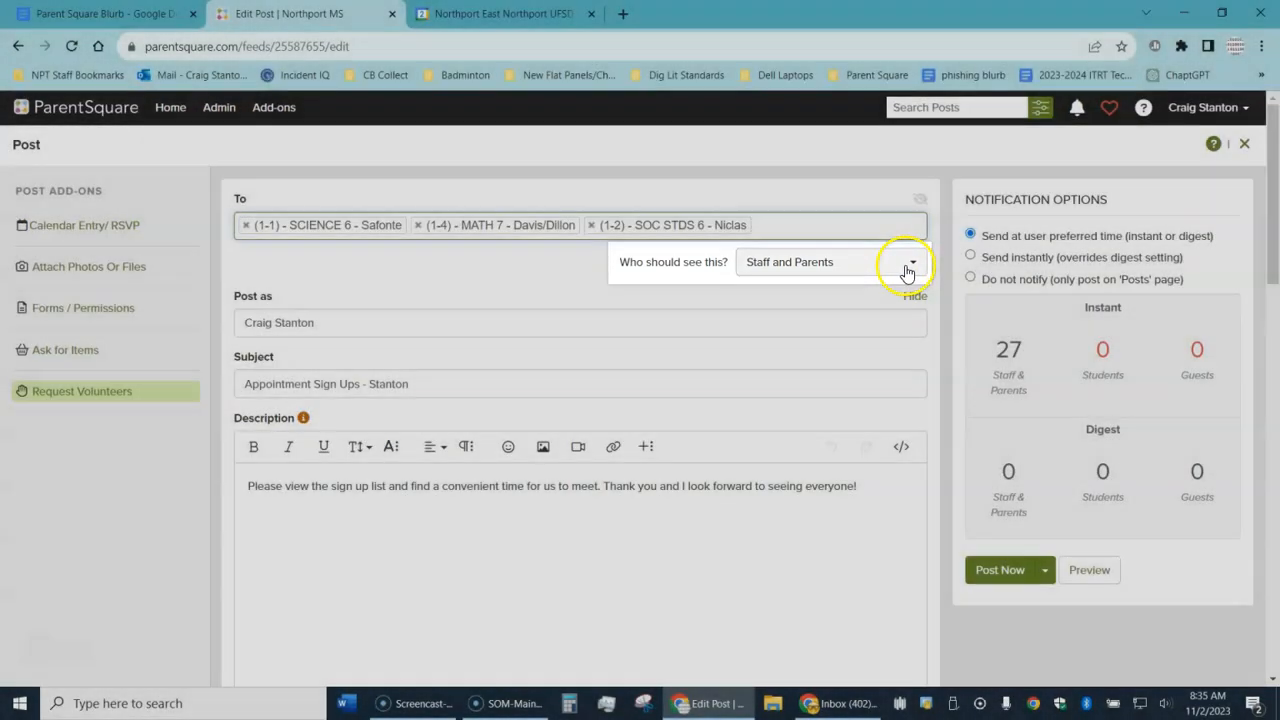
Step: Make the post visible to parents only by excluding staff
{"action": "left_click", "coordinate": [910, 263]}
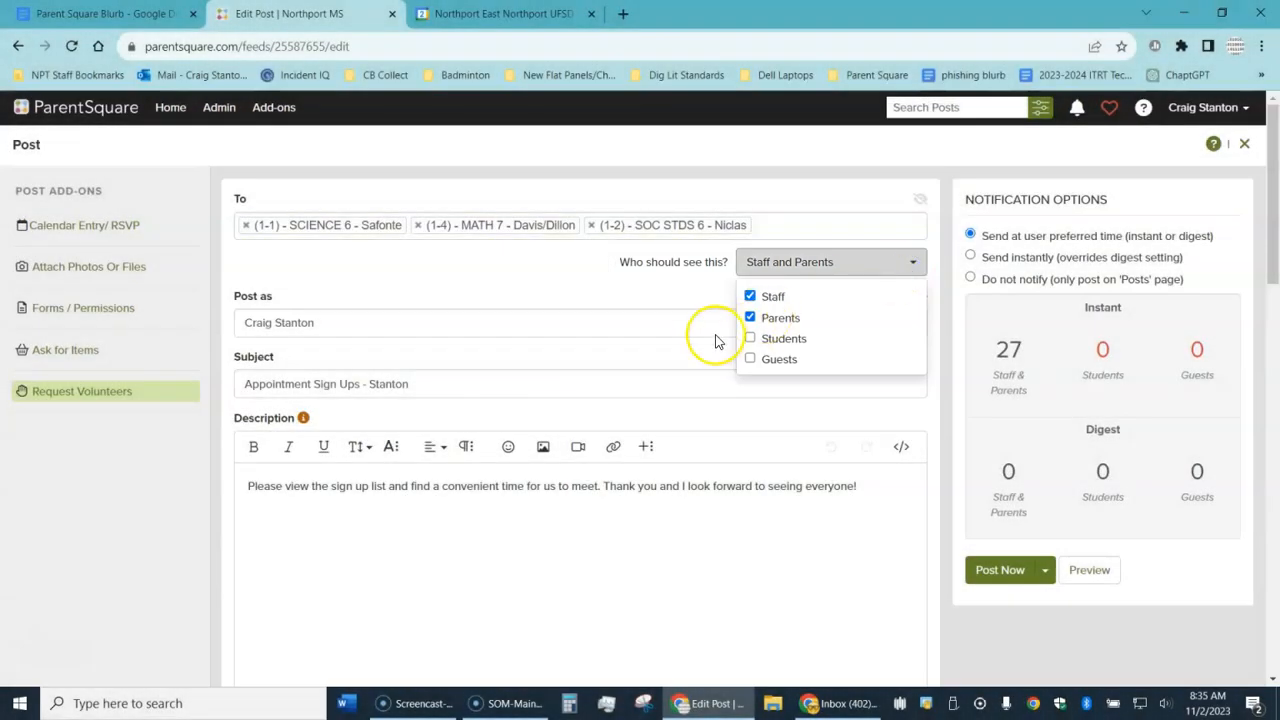
{"action": "left_click", "coordinate": [750, 297]}
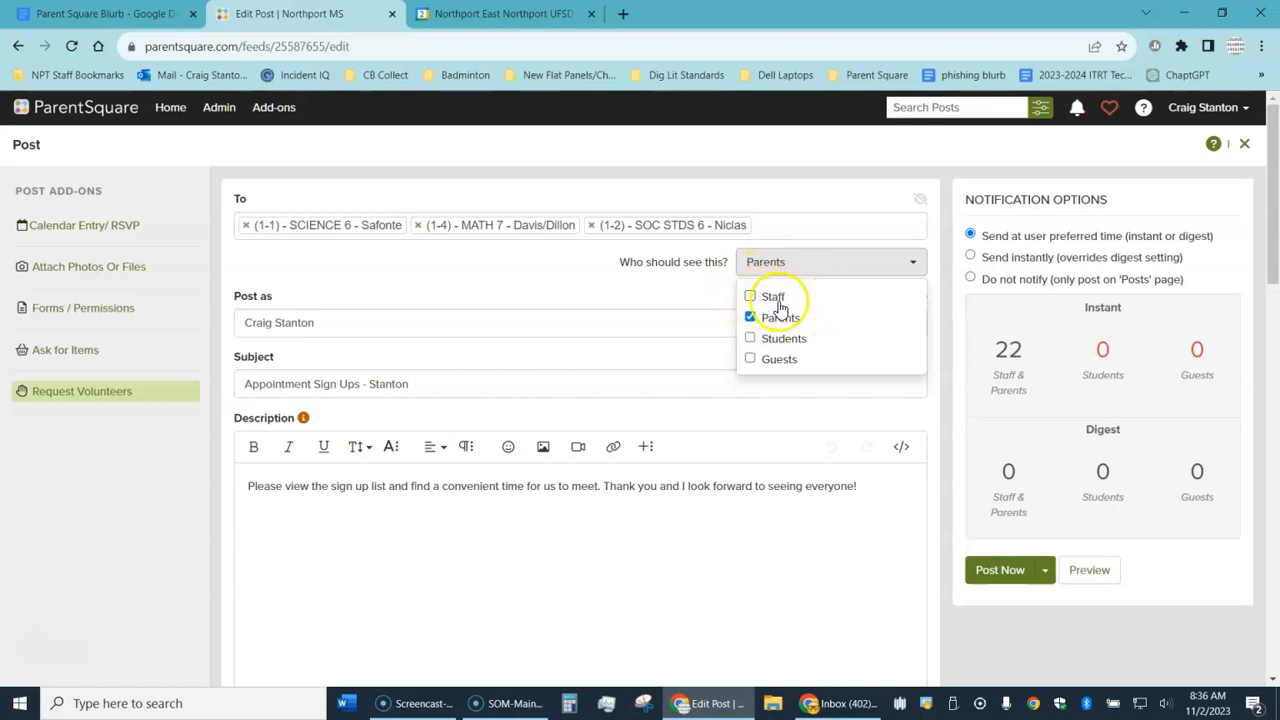
{"action": "left_click", "coordinate": [659, 292]}
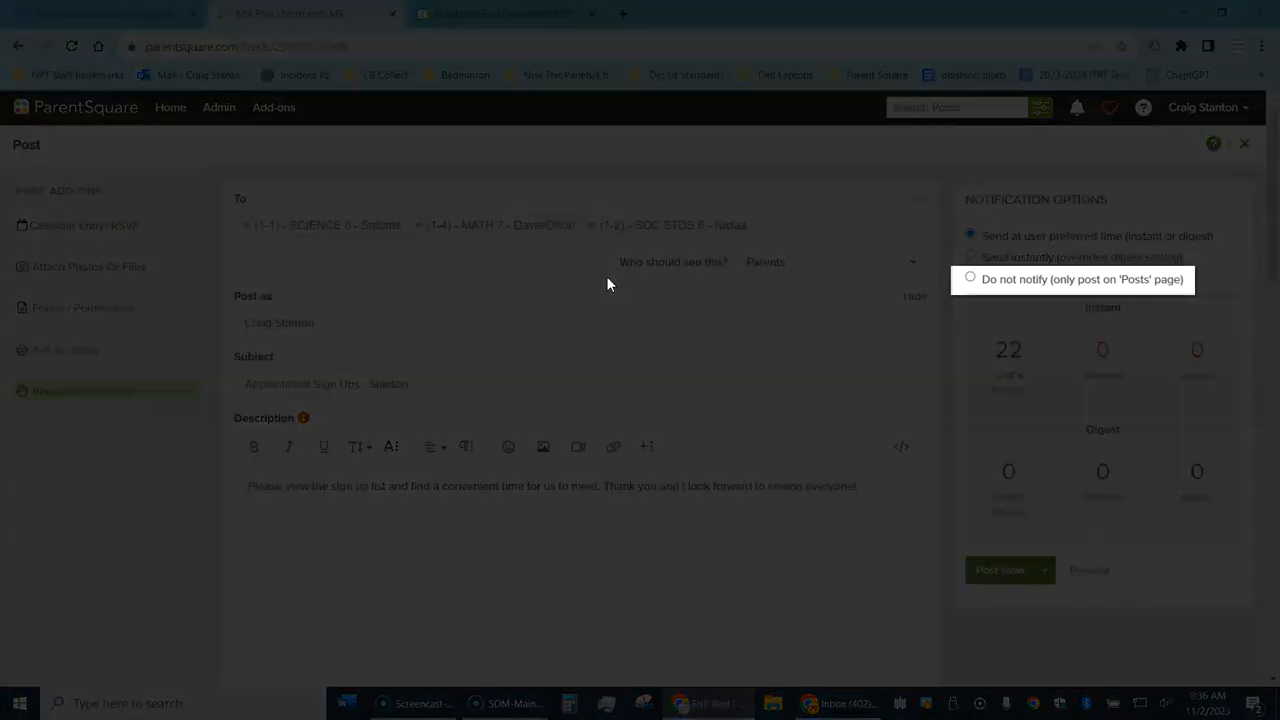
Step: Choose 'Do not notify (only post on Posts page)' as the notification option
{"action": "left_click", "coordinate": [970, 278]}
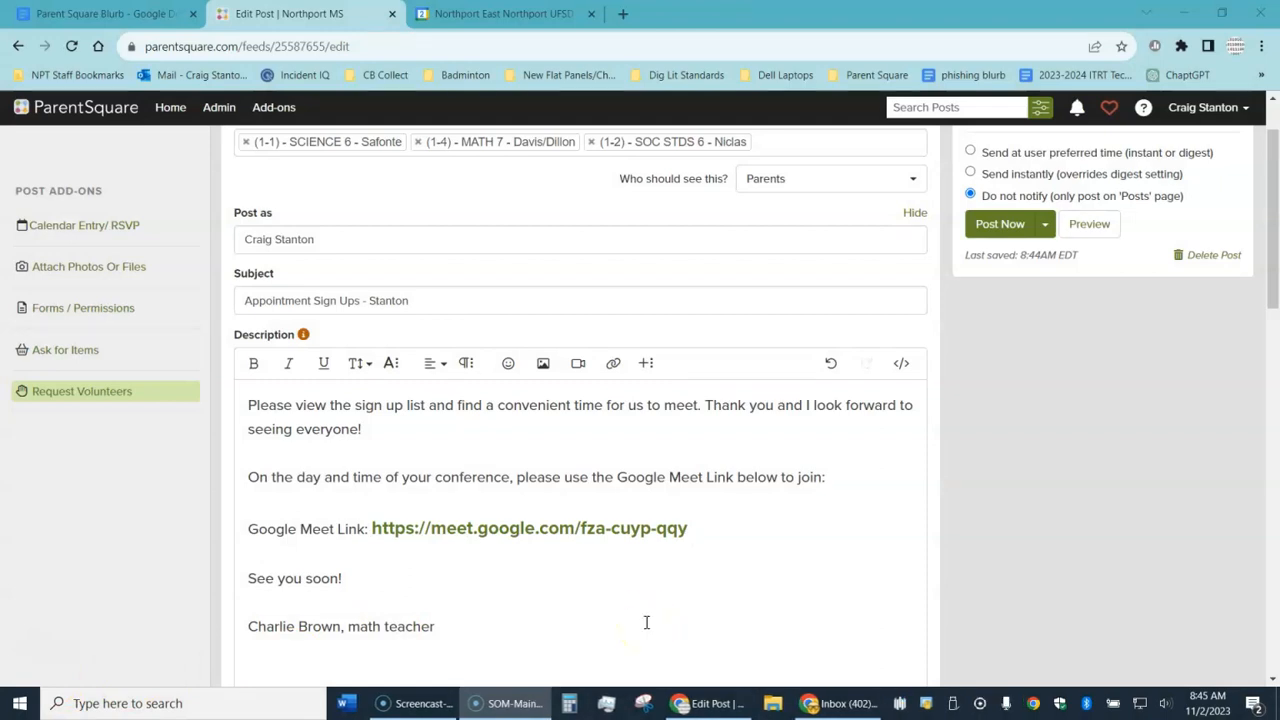
Step: Delete the old URL after 'Google Meet Link:' and switch to Google Calendar
{"action": "left_click", "coordinate": [686, 529]}
{"action": "left_click", "coordinate": [380, 530], "text": "shift"}
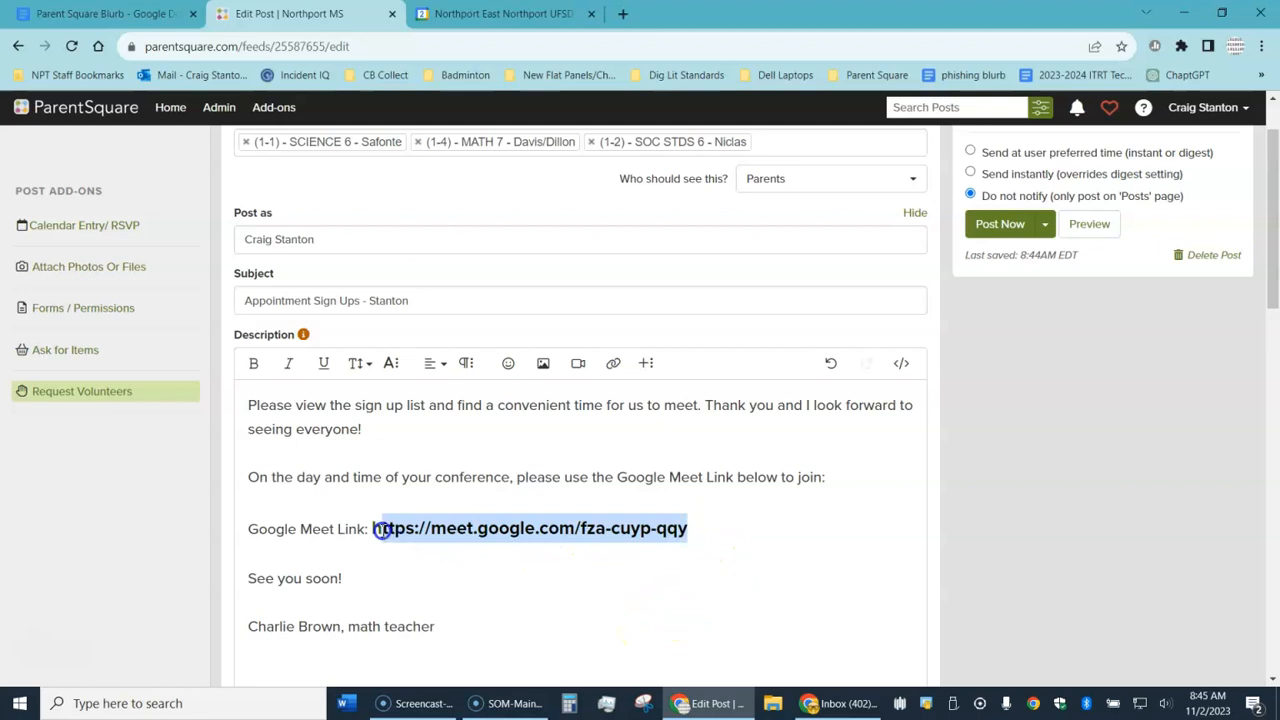
{"action": "key", "text": "BackSpace"}
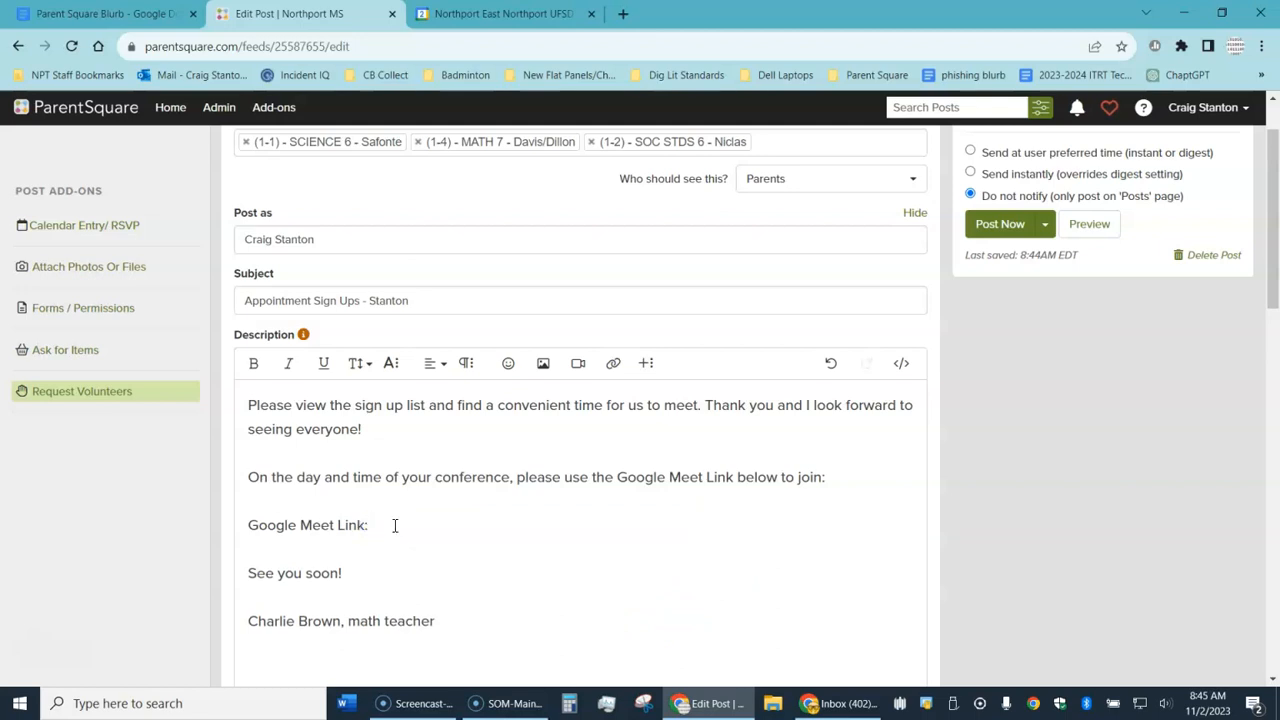
{"action": "left_click", "coordinate": [494, 14]}
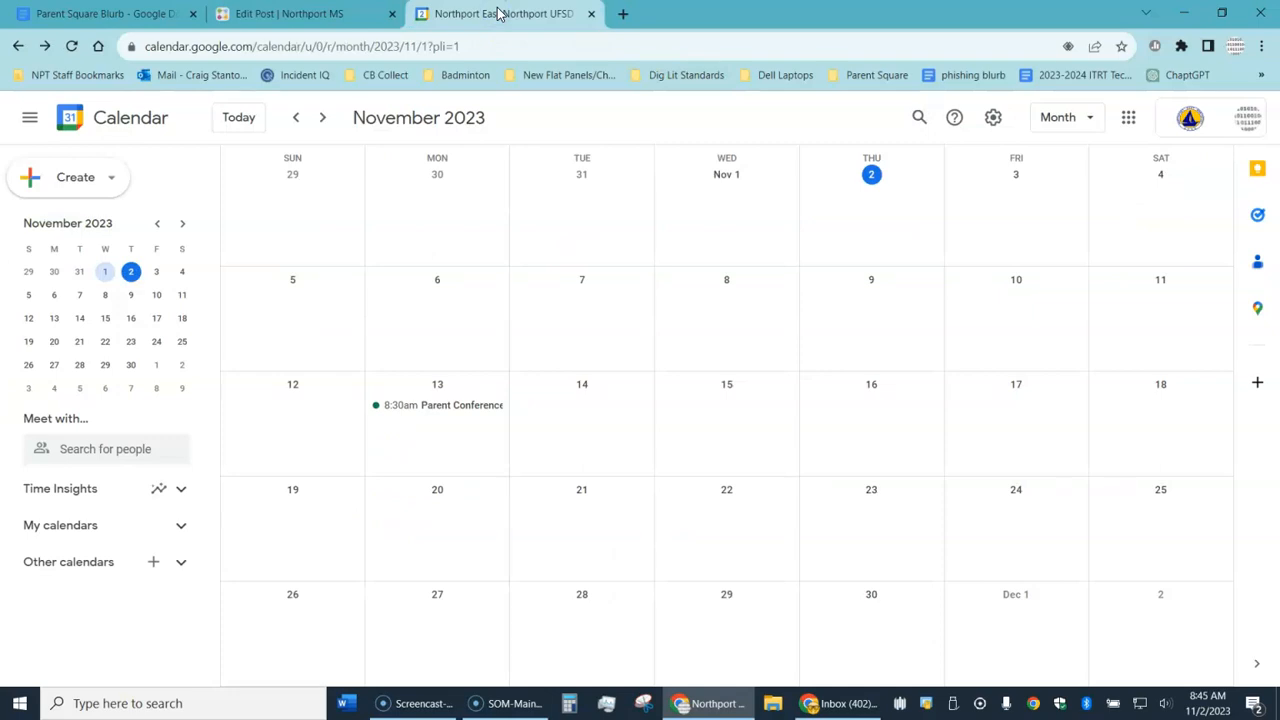
Step: Copy the November 13 Parent Conferences conference info, then return to the post editor
{"action": "left_click", "coordinate": [456, 410]}
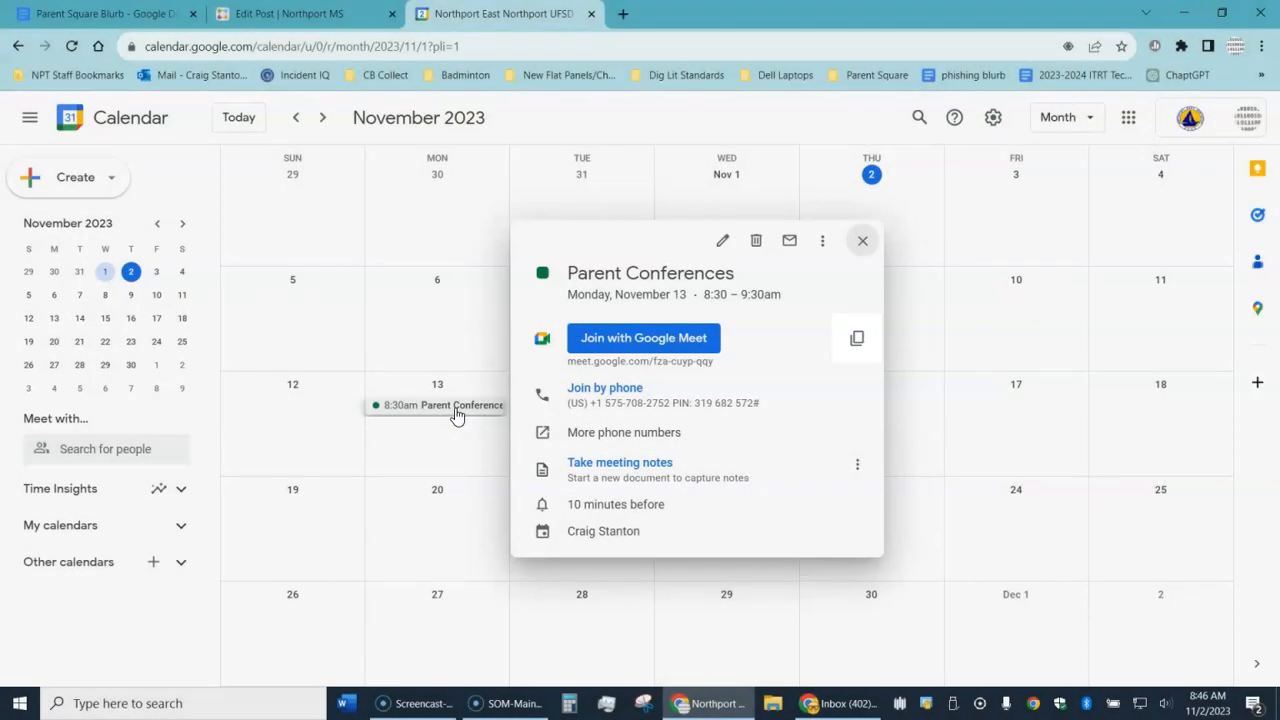
{"action": "left_click", "coordinate": [857, 338]}
{"action": "left_click", "coordinate": [862, 242]}
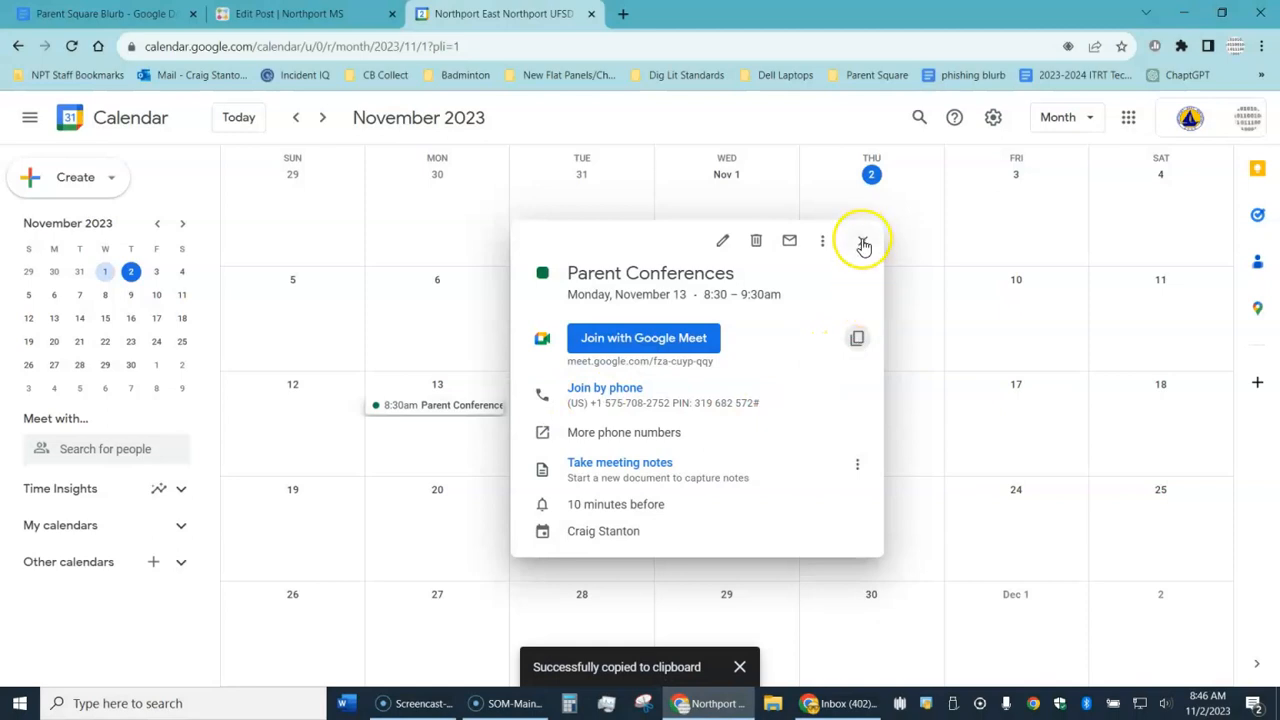
{"action": "left_click", "coordinate": [320, 28]}
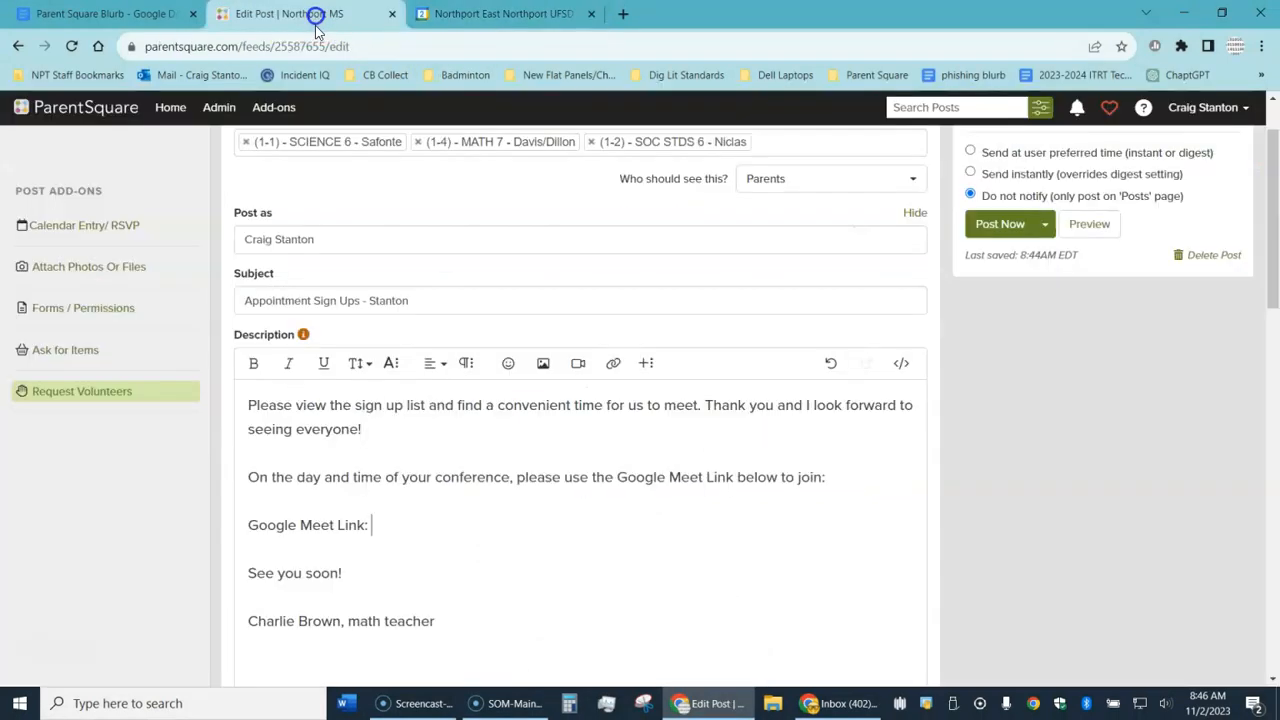
Step: Paste the Meet details after 'Google Meet Link:' and delete everything except the link itself
{"action": "right_click", "coordinate": [408, 528]}
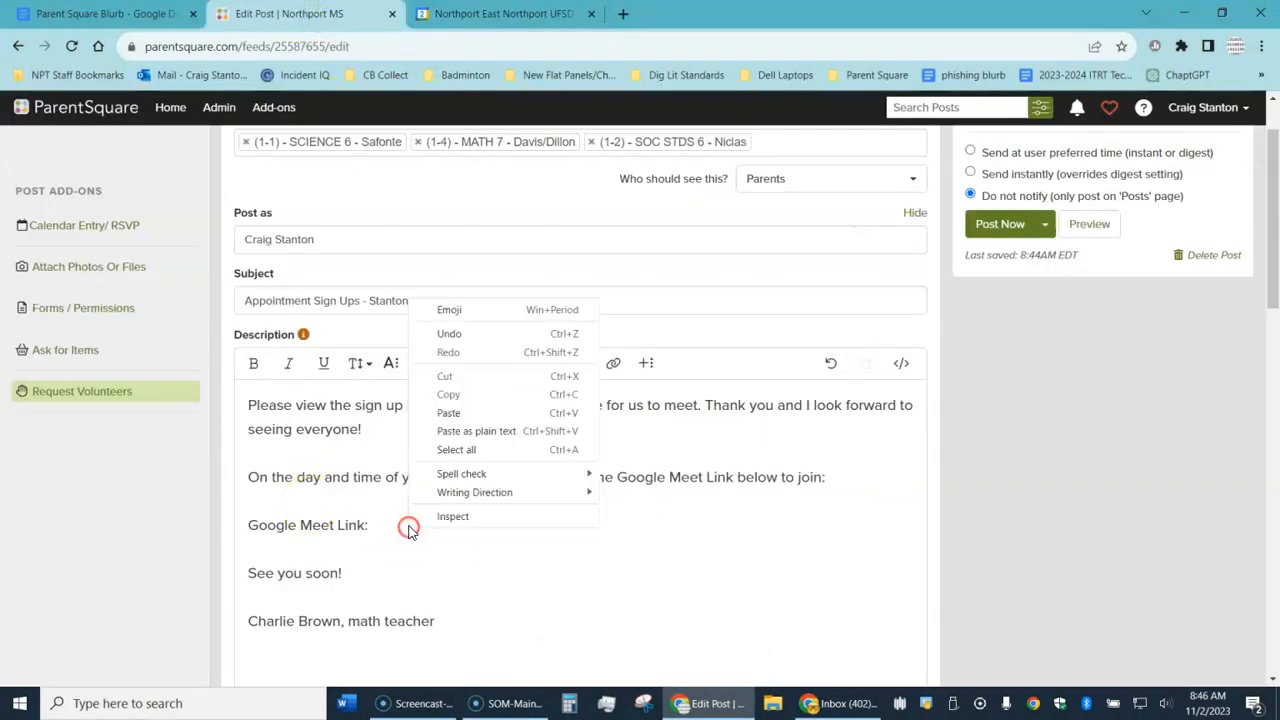
{"action": "left_click", "coordinate": [446, 412]}
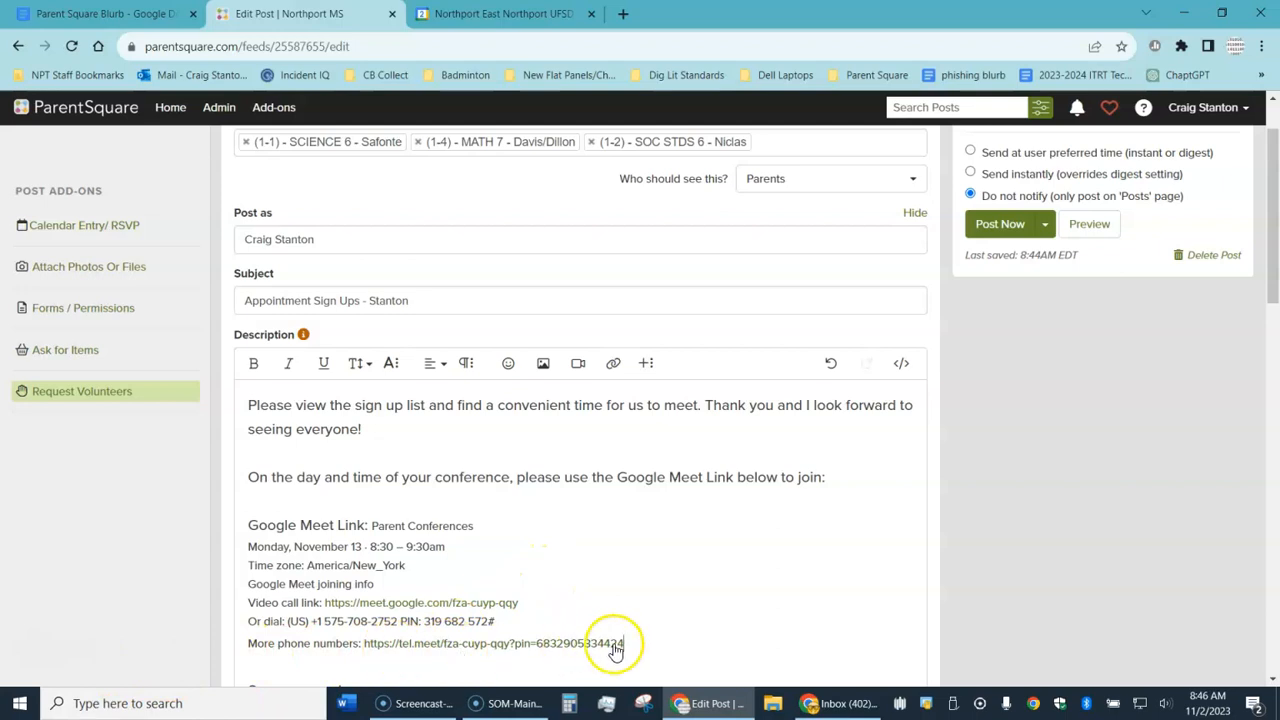
{"action": "left_click_drag", "start_coordinate": [624, 644], "coordinate": [242, 628]}
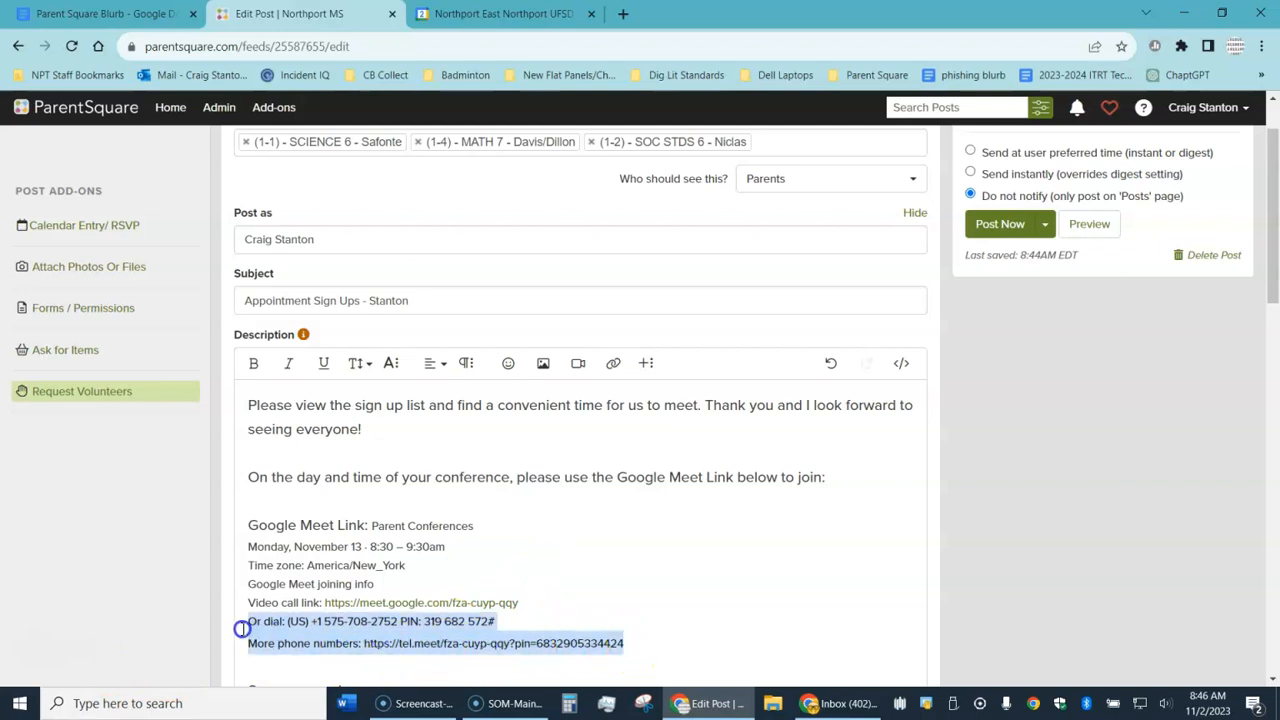
{"action": "key", "text": "BackSpace"}
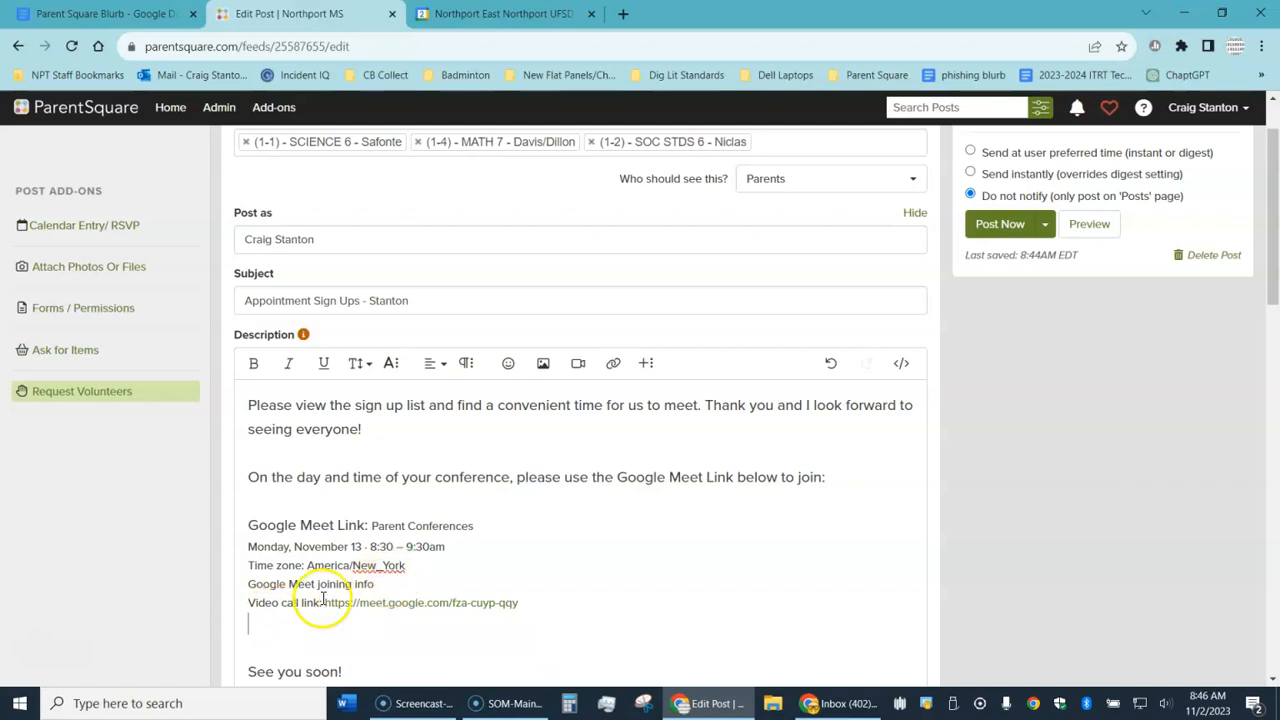
{"action": "left_click_drag", "start_coordinate": [280, 622], "coordinate": [247, 555]}
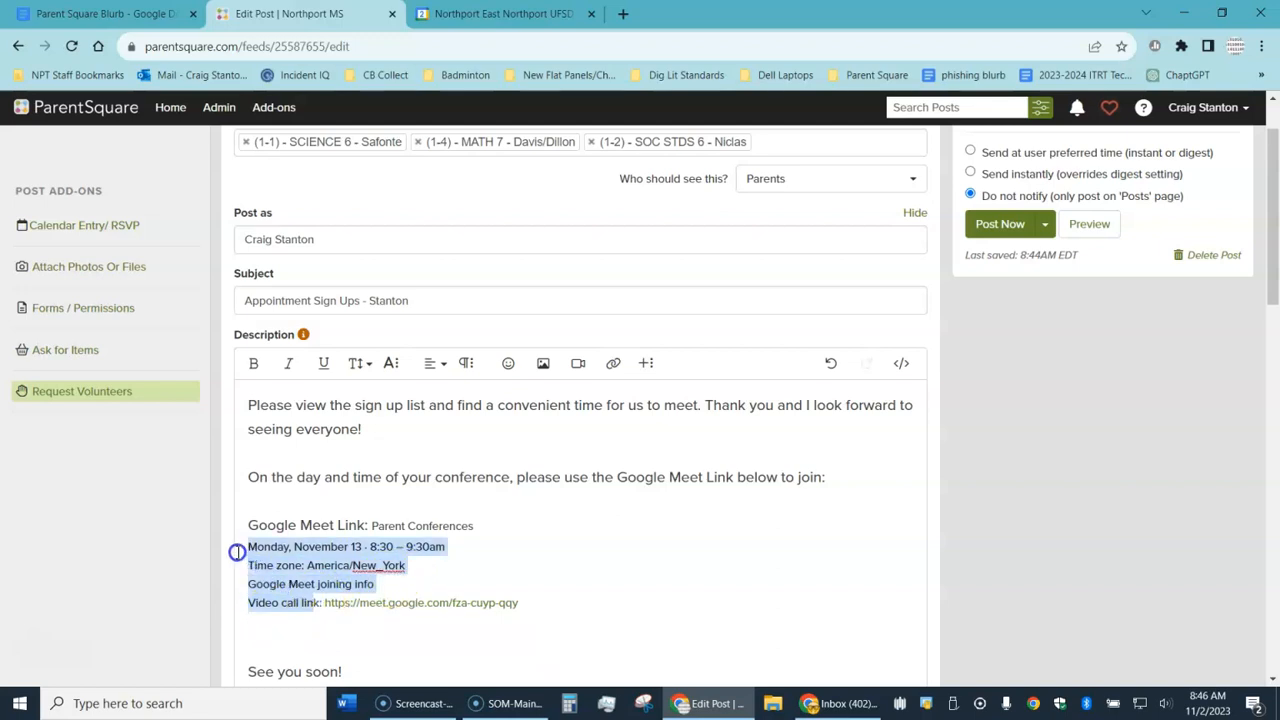
{"action": "key", "text": "BackSpace"}
{"action": "left_click", "coordinate": [258, 545]}
{"action": "left_click", "coordinate": [257, 543]}
{"action": "key", "text": "BackSpace"}
{"action": "key", "text": "BackSpace"}
{"action": "key", "text": "BackSpace"}
{"action": "key", "text": "BackSpace"}
{"action": "key", "text": "BackSpace"}
{"action": "key", "text": "BackSpace"}
{"action": "key", "text": "BackSpace"}
{"action": "key", "text": "BackSpace"}
{"action": "key", "text": "BackSpace"}
{"action": "key", "text": "BackSpace"}
{"action": "key", "text": "BackSpace"}
{"action": "key", "text": "BackSpace"}
{"action": "key", "text": "BackSpace"}
{"action": "key", "text": "BackSpace"}
{"action": "key", "text": "BackSpace"}
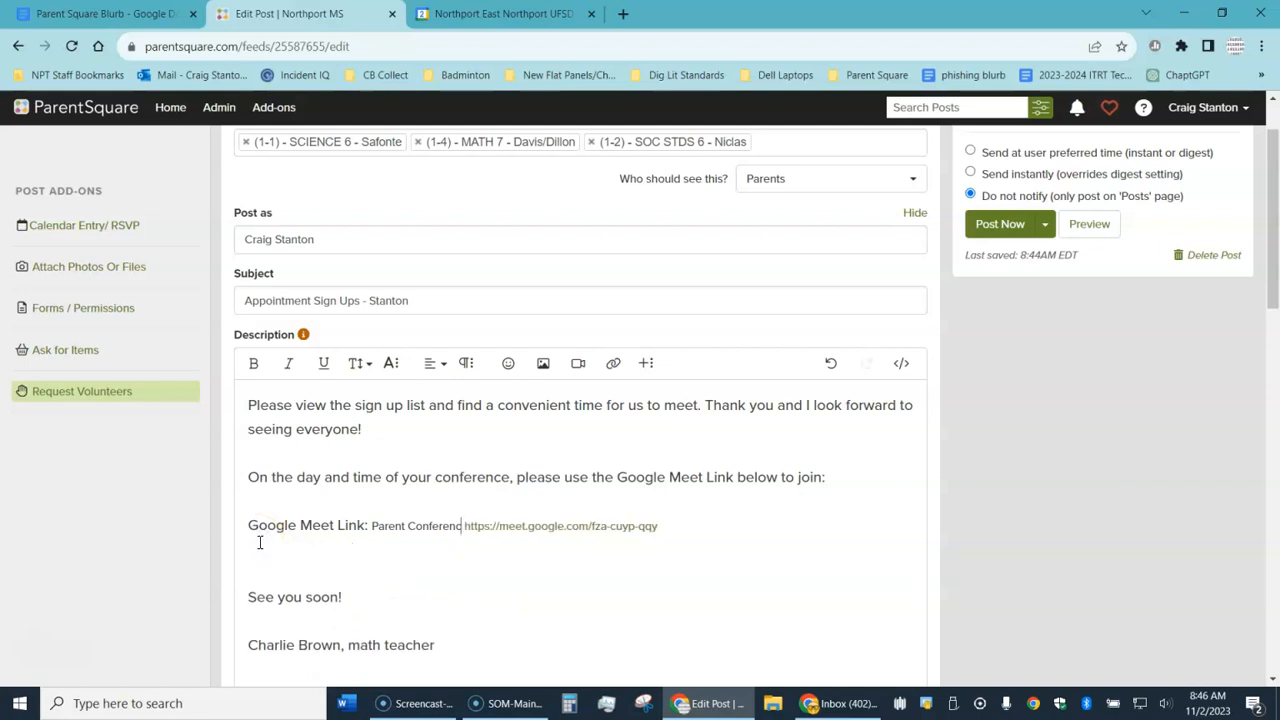
{"action": "key", "text": "BackSpace"}
{"action": "key", "text": "BackSpace"}
{"action": "key", "text": "BackSpace"}
{"action": "key", "text": "BackSpace"}
{"action": "key", "text": "BackSpace"}
{"action": "key", "text": "BackSpace"}
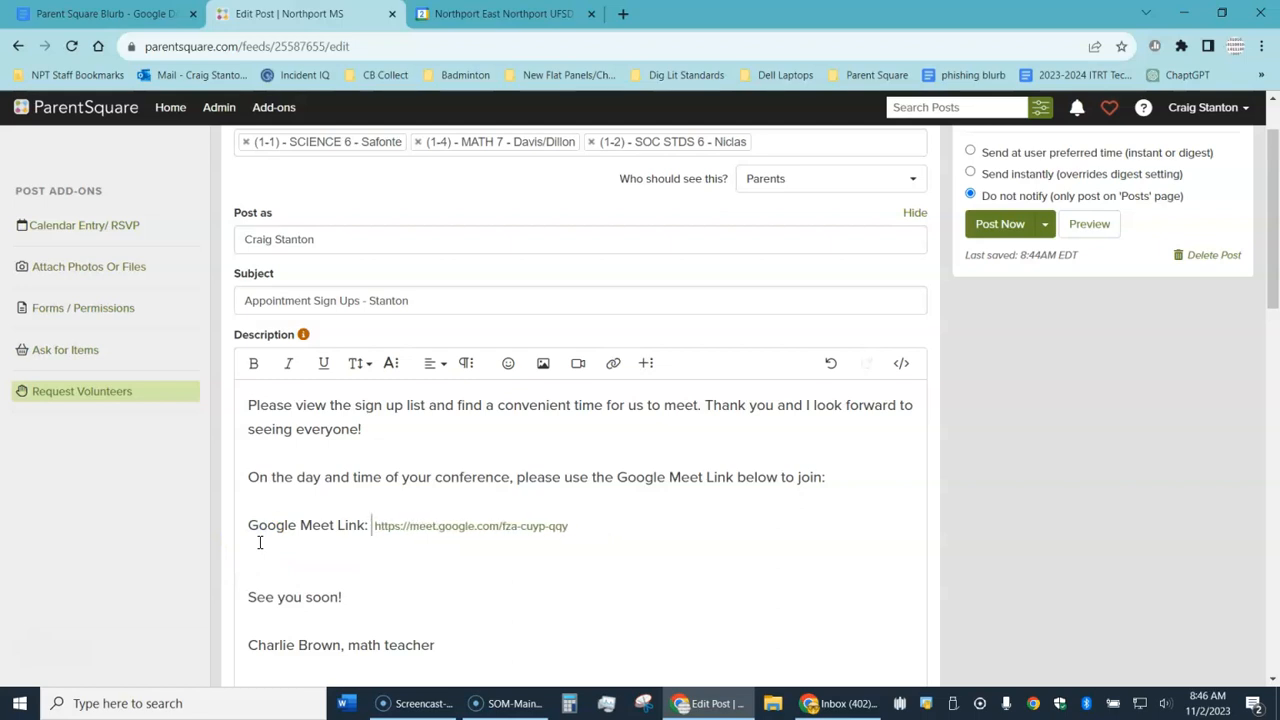
Step: Format the Meet link at font size 22 in bold, and remove the blank line below it
{"action": "left_click_drag", "start_coordinate": [570, 526], "coordinate": [361, 522]}
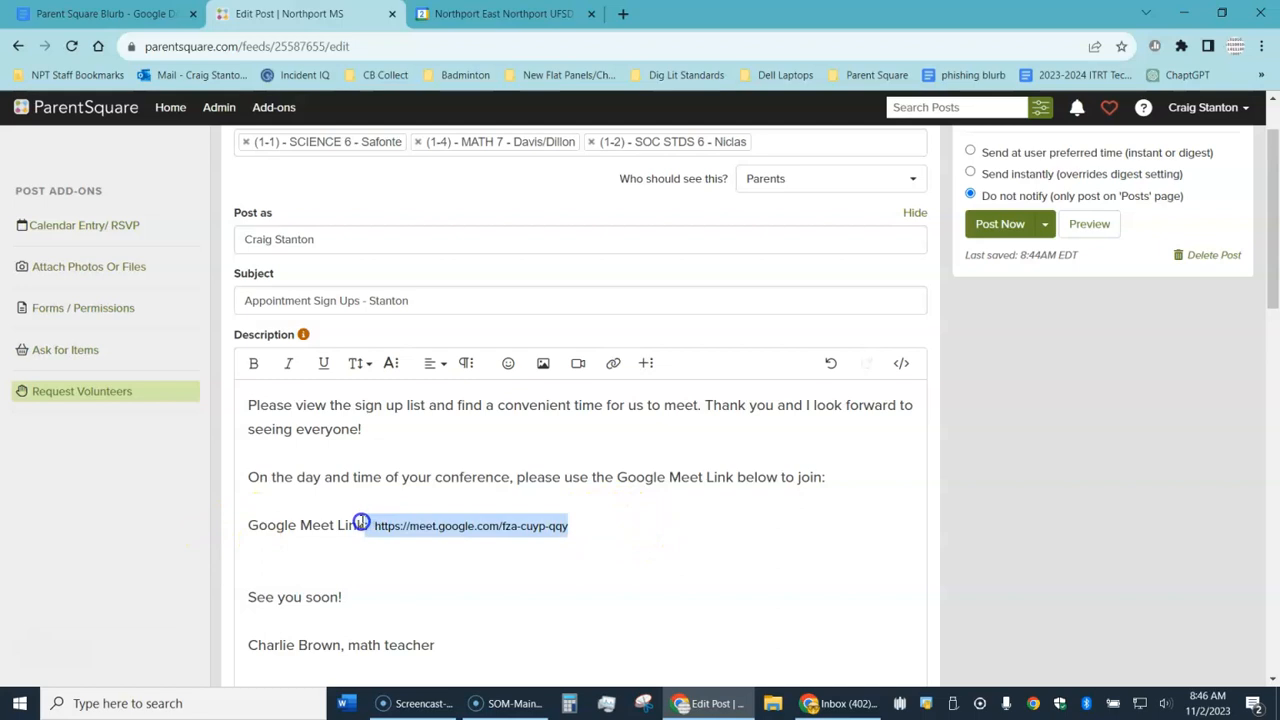
{"action": "left_click", "coordinate": [357, 363]}
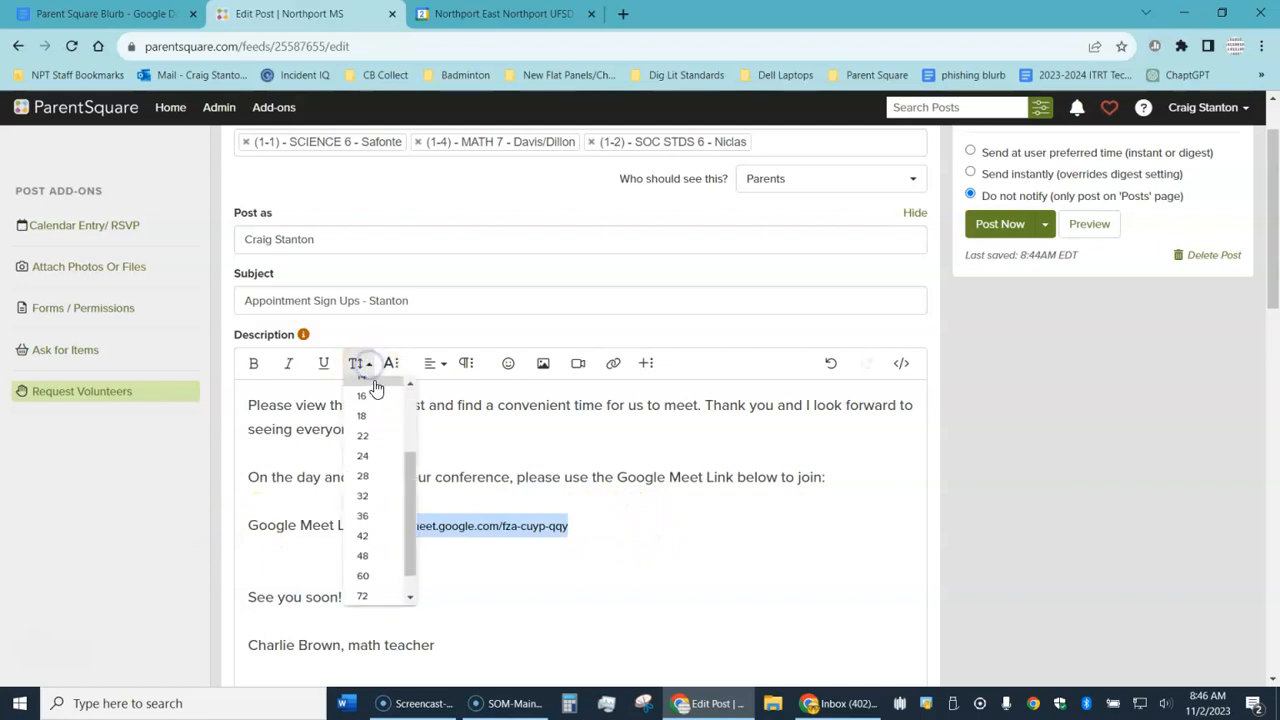
{"action": "left_click", "coordinate": [363, 437]}
{"action": "left_click", "coordinate": [251, 363]}
{"action": "left_click", "coordinate": [520, 594]}
{"action": "left_click", "coordinate": [307, 574]}
{"action": "key", "text": "BackSpace"}
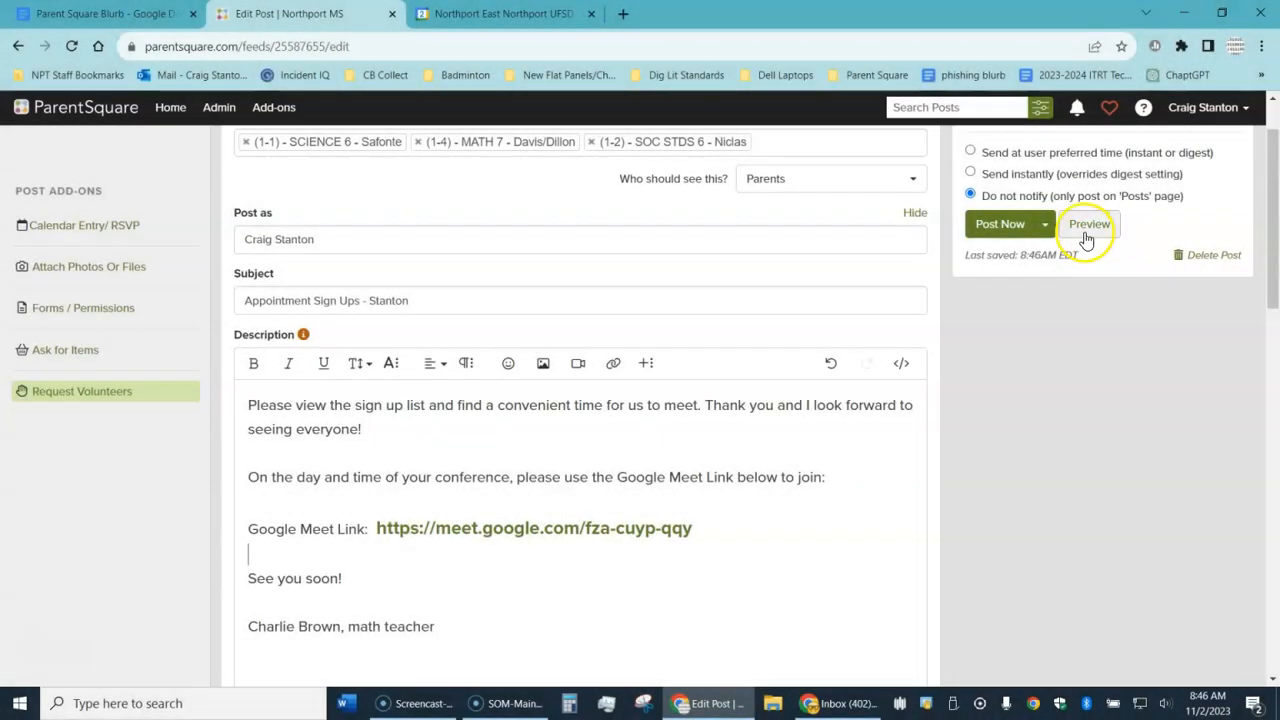
Step: Preview the post, checking the Meet link and time slots, then hide the preview to resume editing
{"action": "left_click", "coordinate": [1085, 225]}
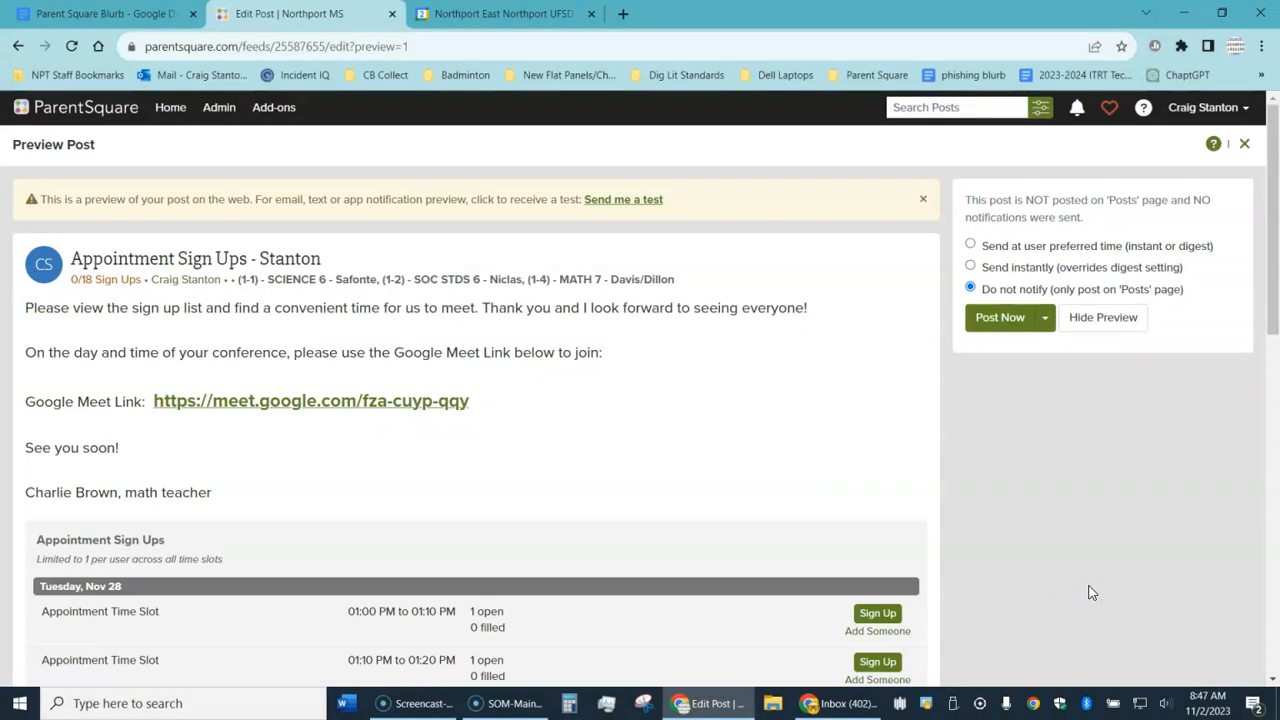
{"action": "left_click", "coordinate": [1100, 591]}
{"action": "scroll", "coordinate": [1080, 568], "scroll_direction": "down", "scroll_amount": 3}
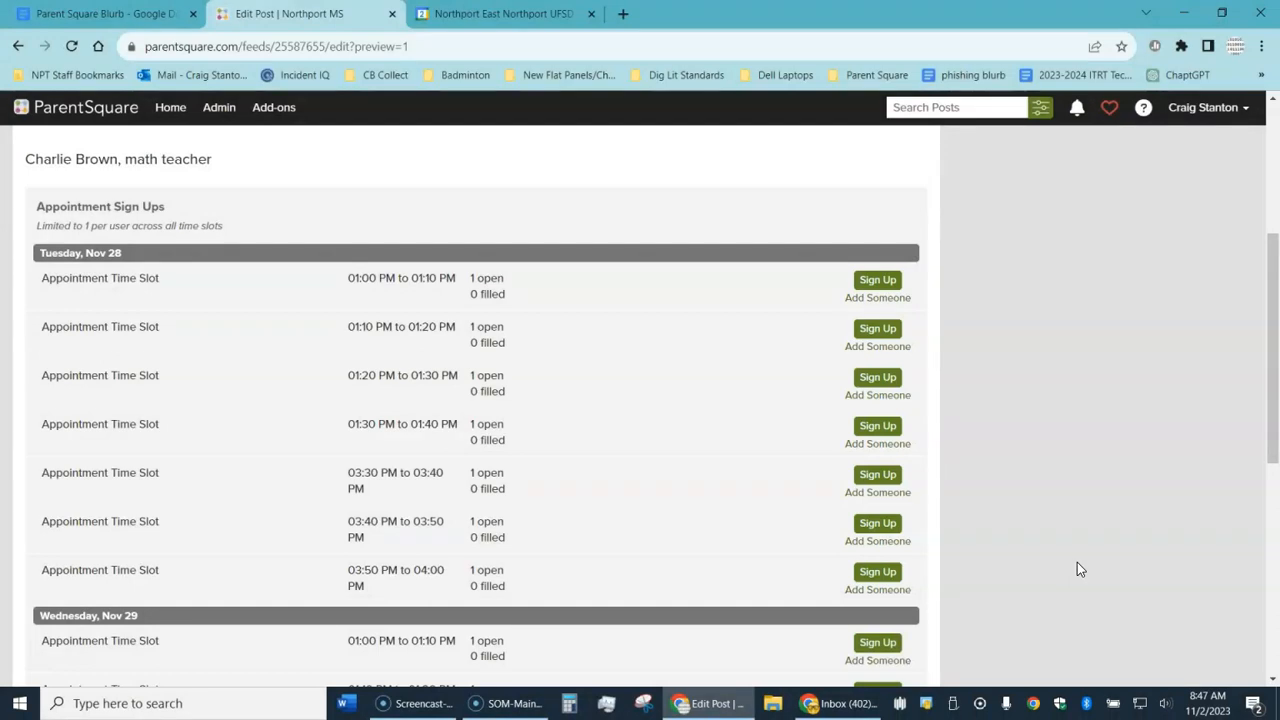
{"action": "scroll", "coordinate": [1070, 566], "scroll_direction": "up", "scroll_amount": 3}
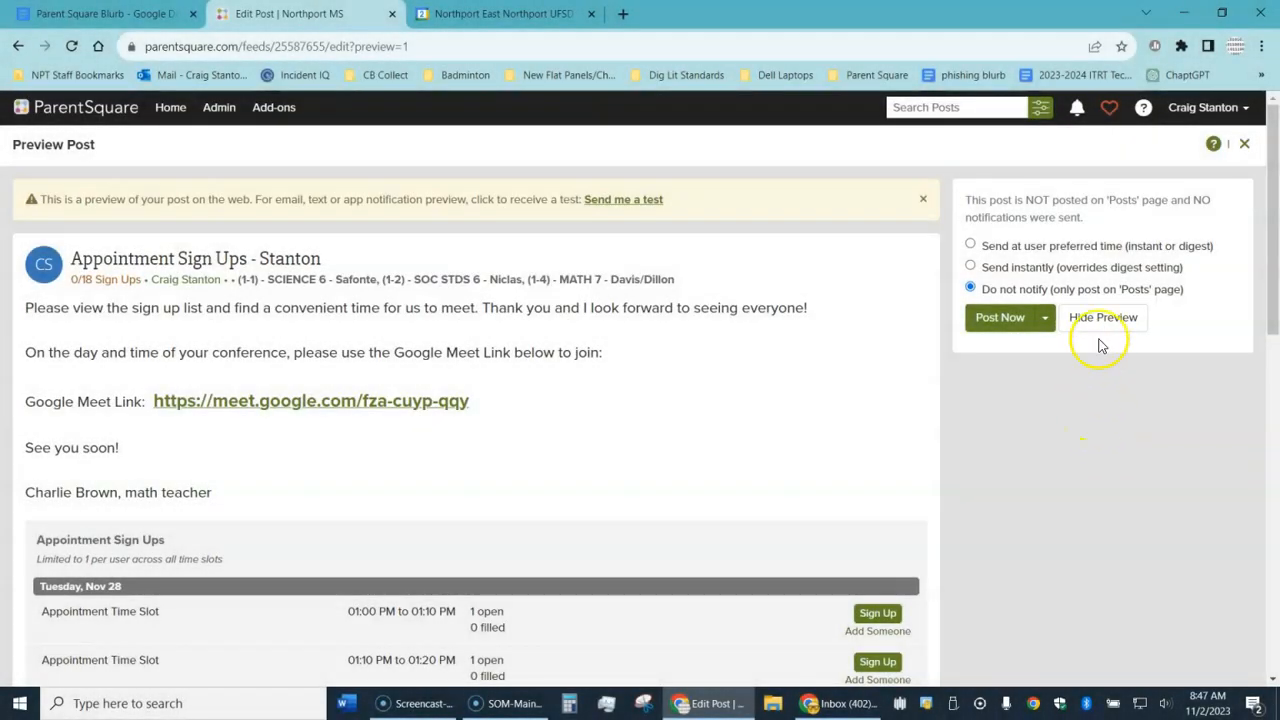
{"action": "left_click", "coordinate": [1102, 326]}
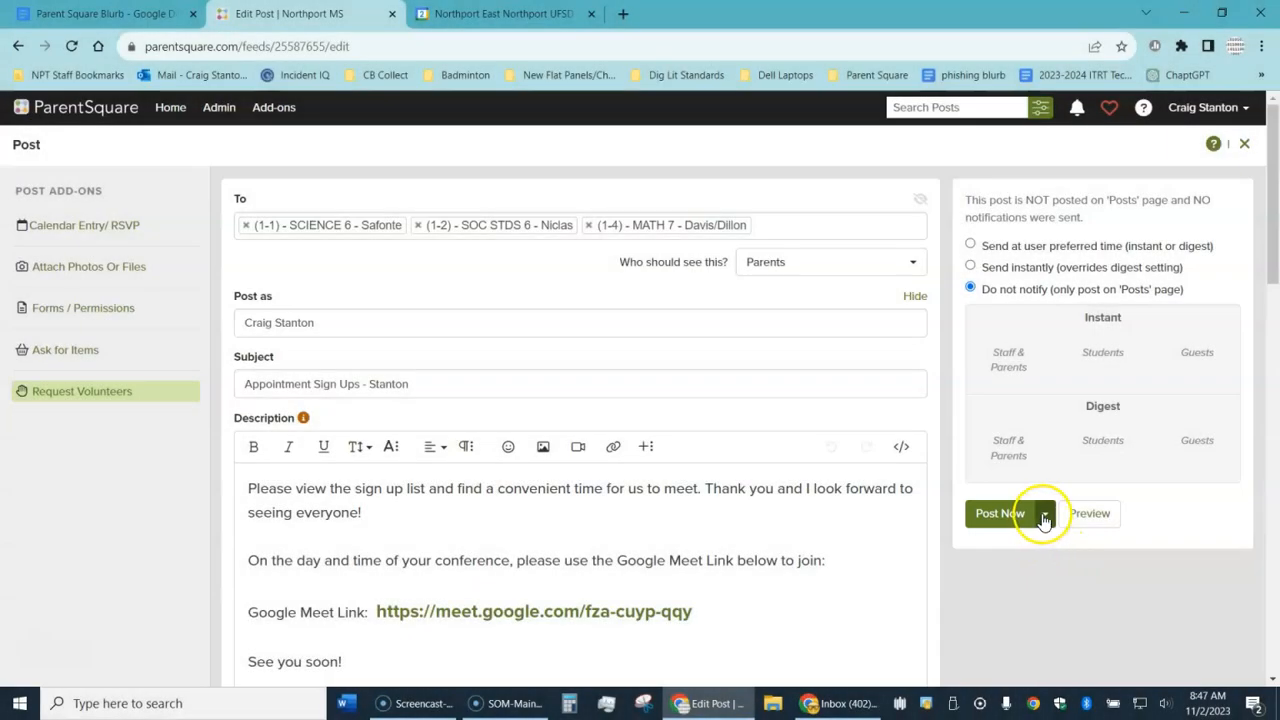
Step: Schedule the post for November 13, 2023 at 09:00 AM and choose Do not notify
{"action": "left_click", "coordinate": [1045, 515]}
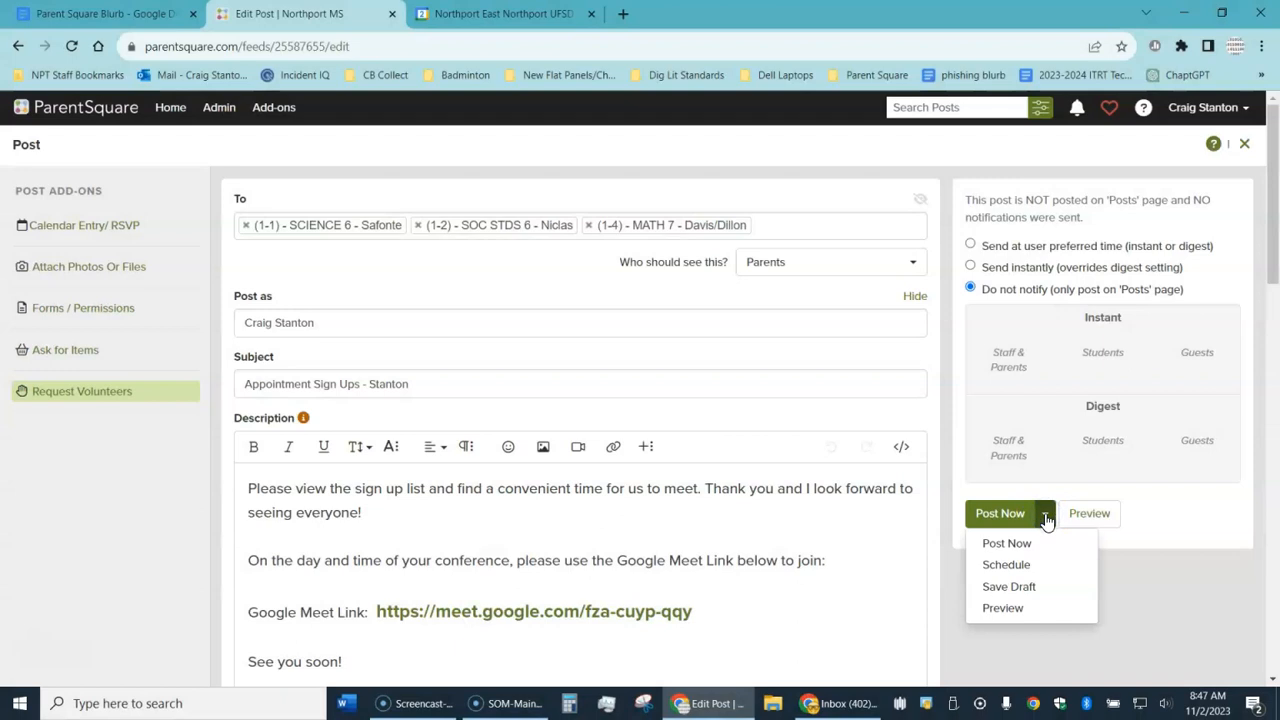
{"action": "left_click", "coordinate": [1010, 564]}
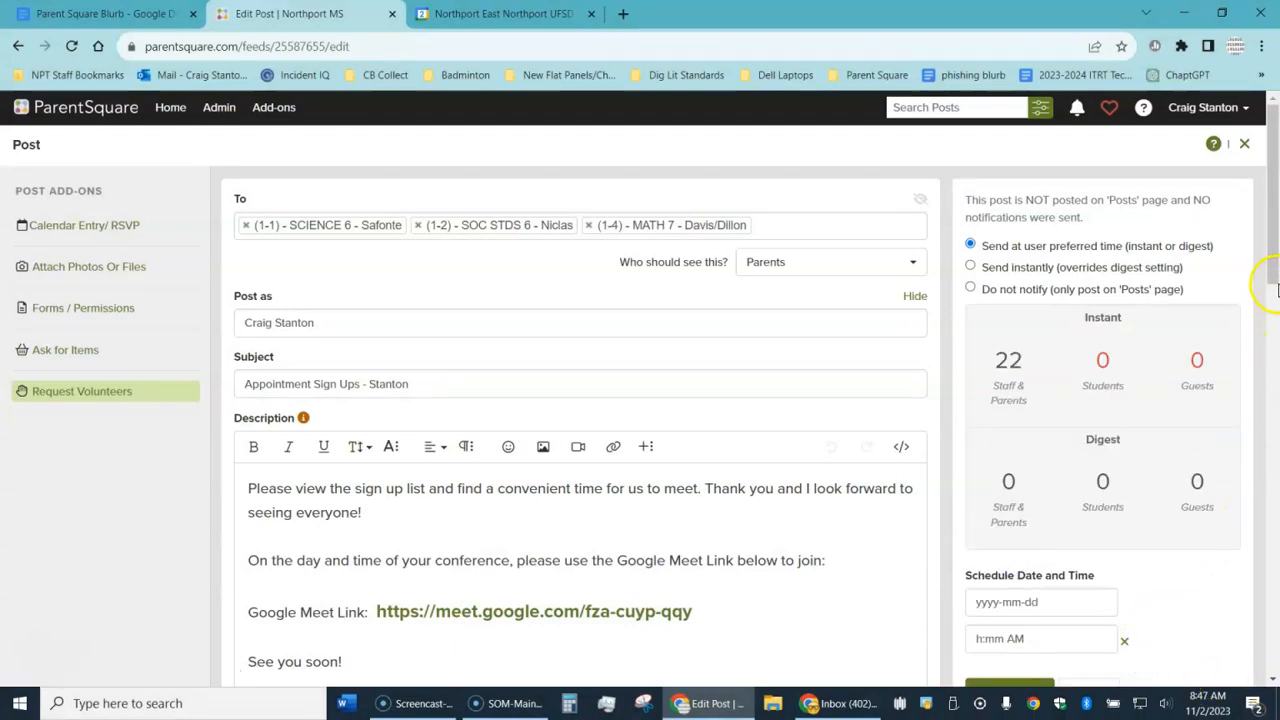
{"action": "scroll", "coordinate": [1276, 278], "scroll_direction": "down", "scroll_amount": 2}
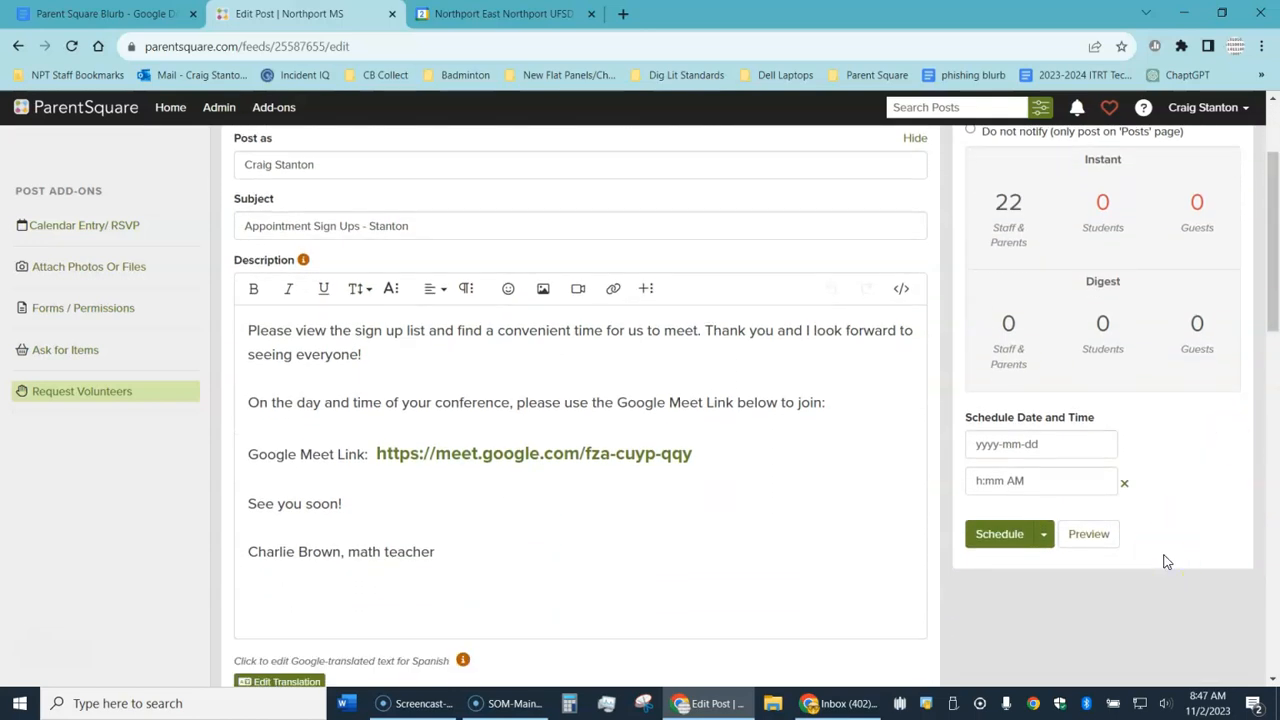
{"action": "left_click", "coordinate": [1026, 444]}
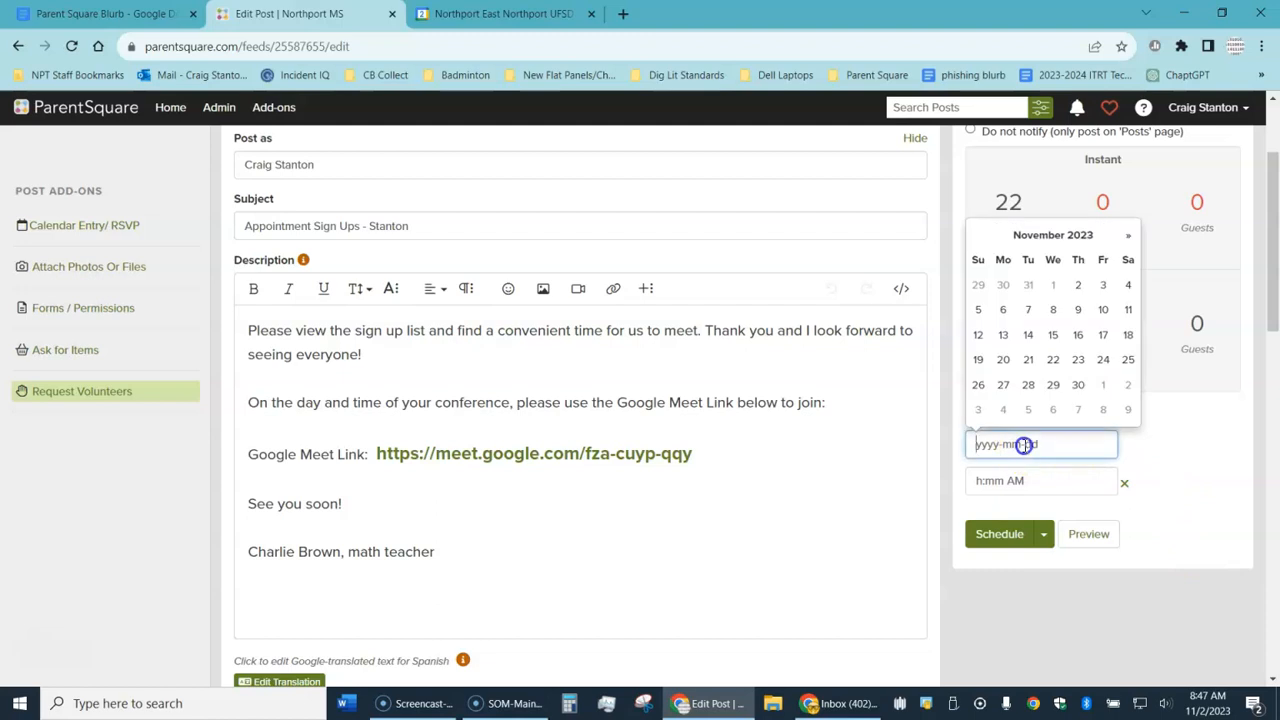
{"action": "left_click", "coordinate": [1003, 334]}
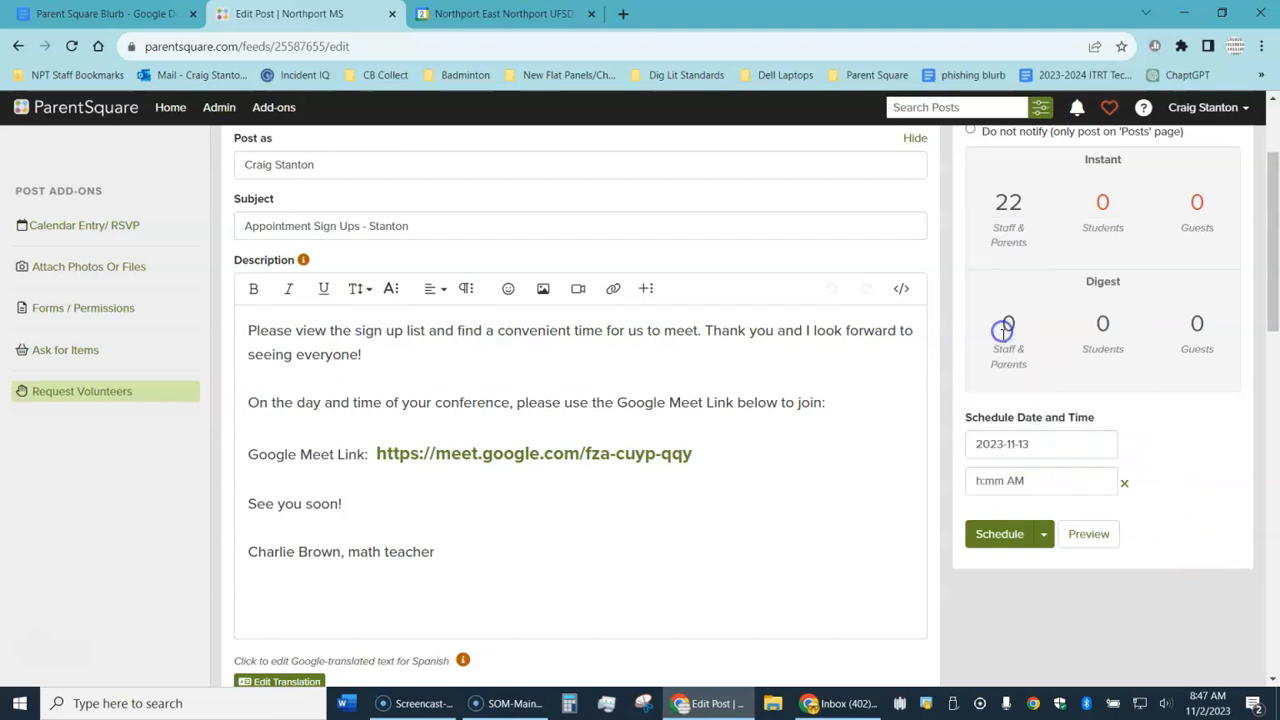
{"action": "left_click", "coordinate": [1009, 490]}
{"action": "left_click", "coordinate": [1158, 512]}
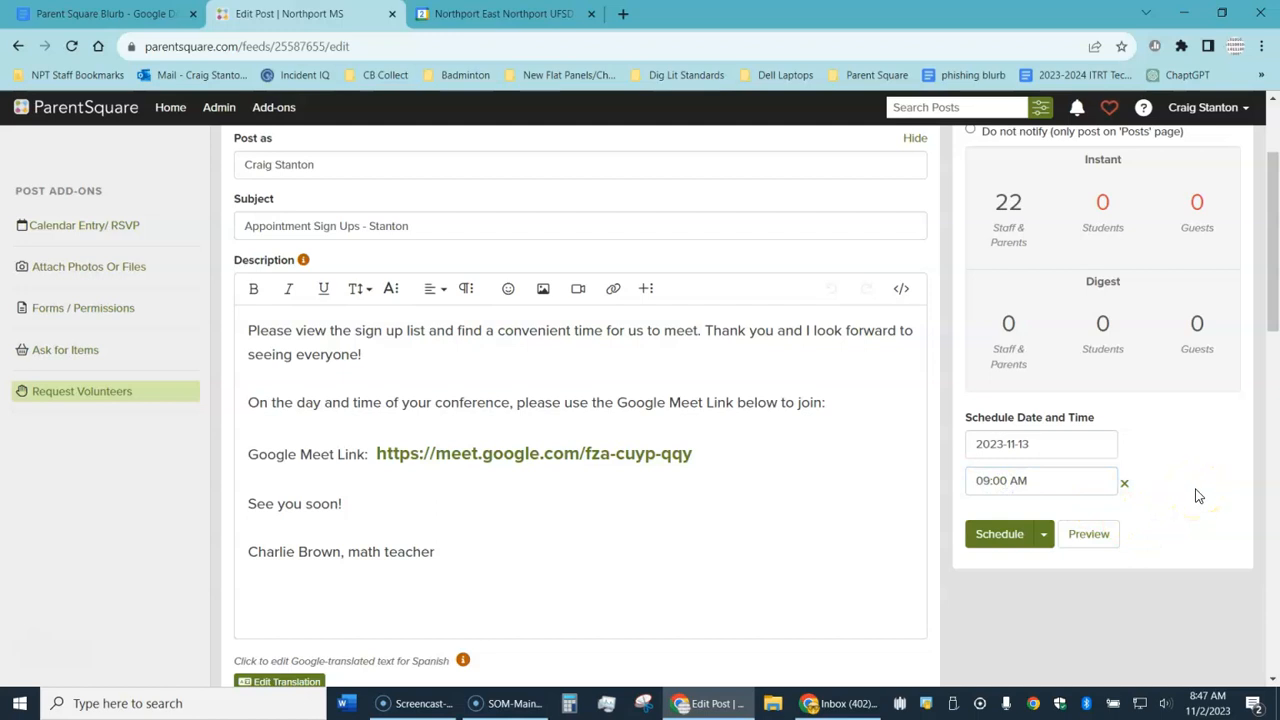
{"action": "scroll", "coordinate": [1198, 496], "scroll_direction": "up", "scroll_amount": 3}
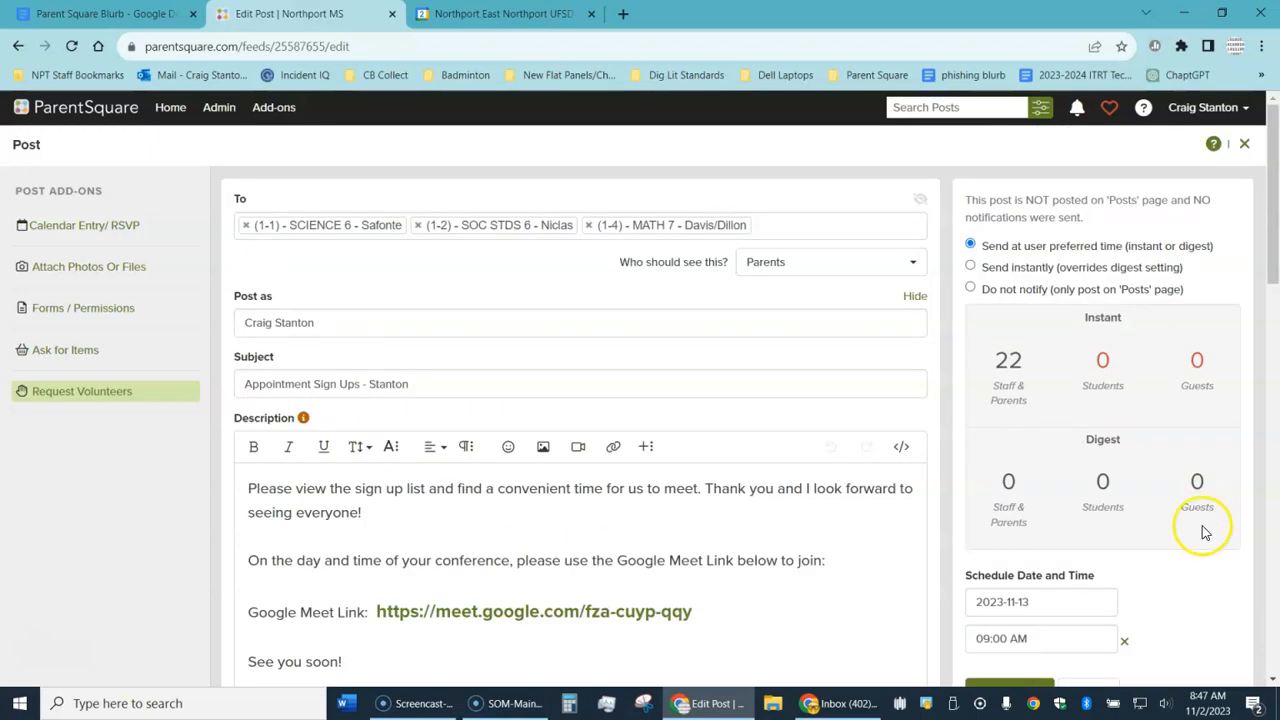
{"action": "left_click", "coordinate": [970, 289]}
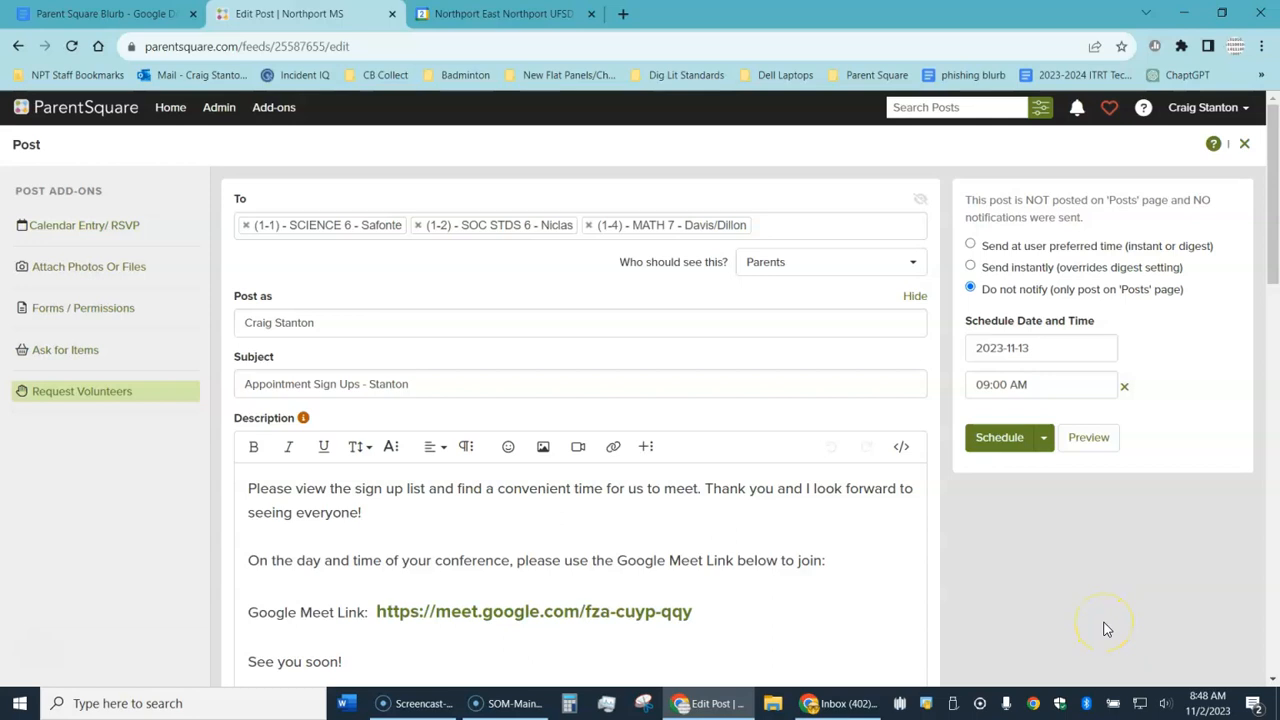
Step: Confirm scheduling the post for Monday, November 13 at 09:00 AM without notifications
{"action": "left_click", "coordinate": [997, 437]}
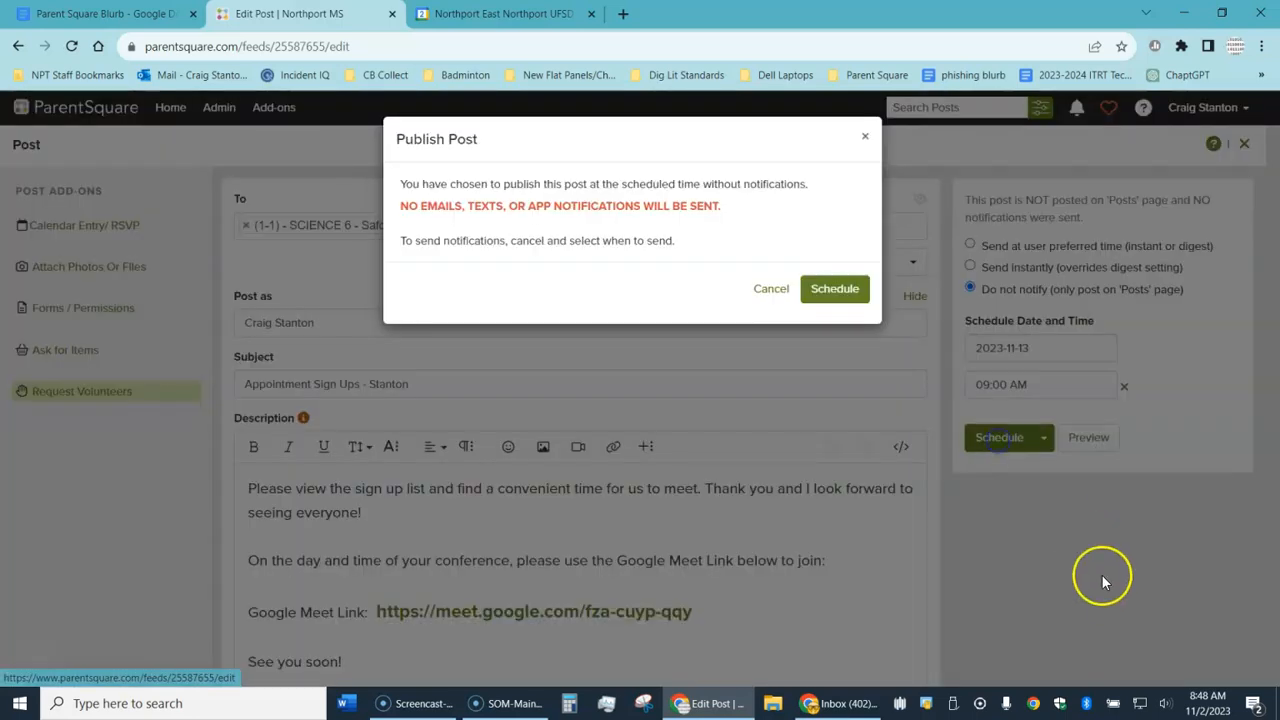
{"action": "left_click", "coordinate": [830, 289]}
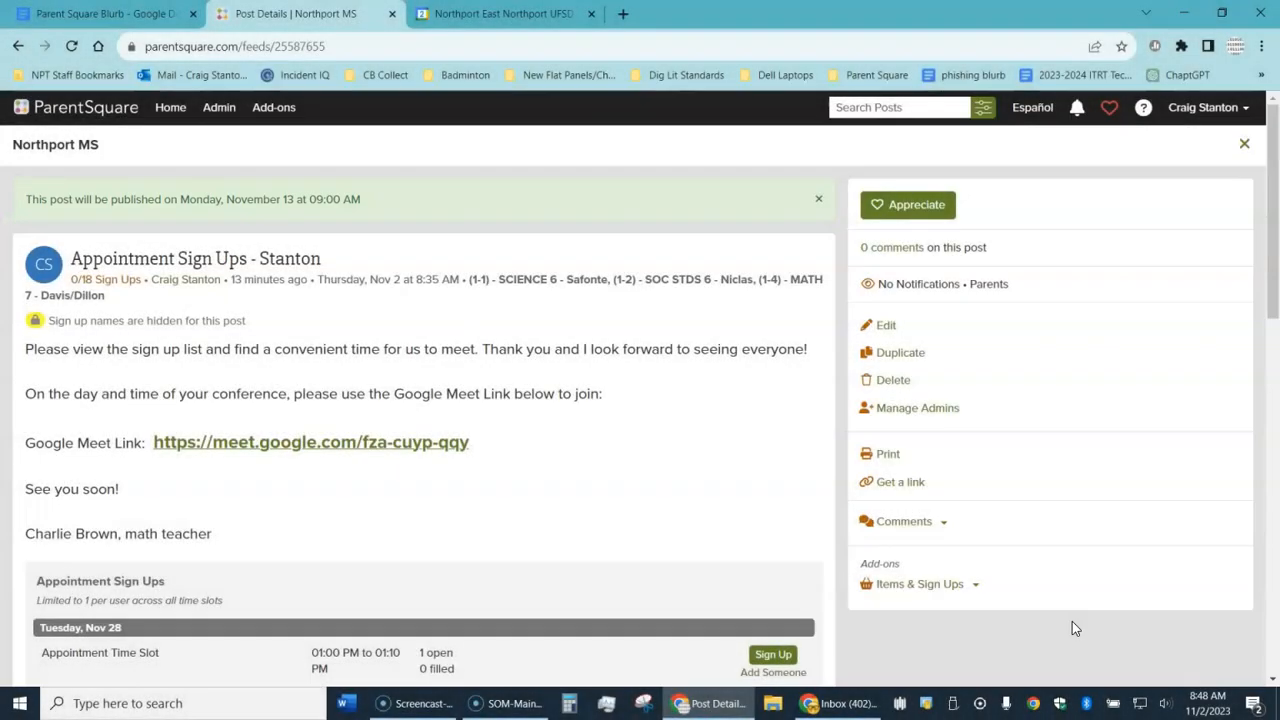
Step: Return to the Northport MS posts feed
{"action": "left_click", "coordinate": [171, 107]}
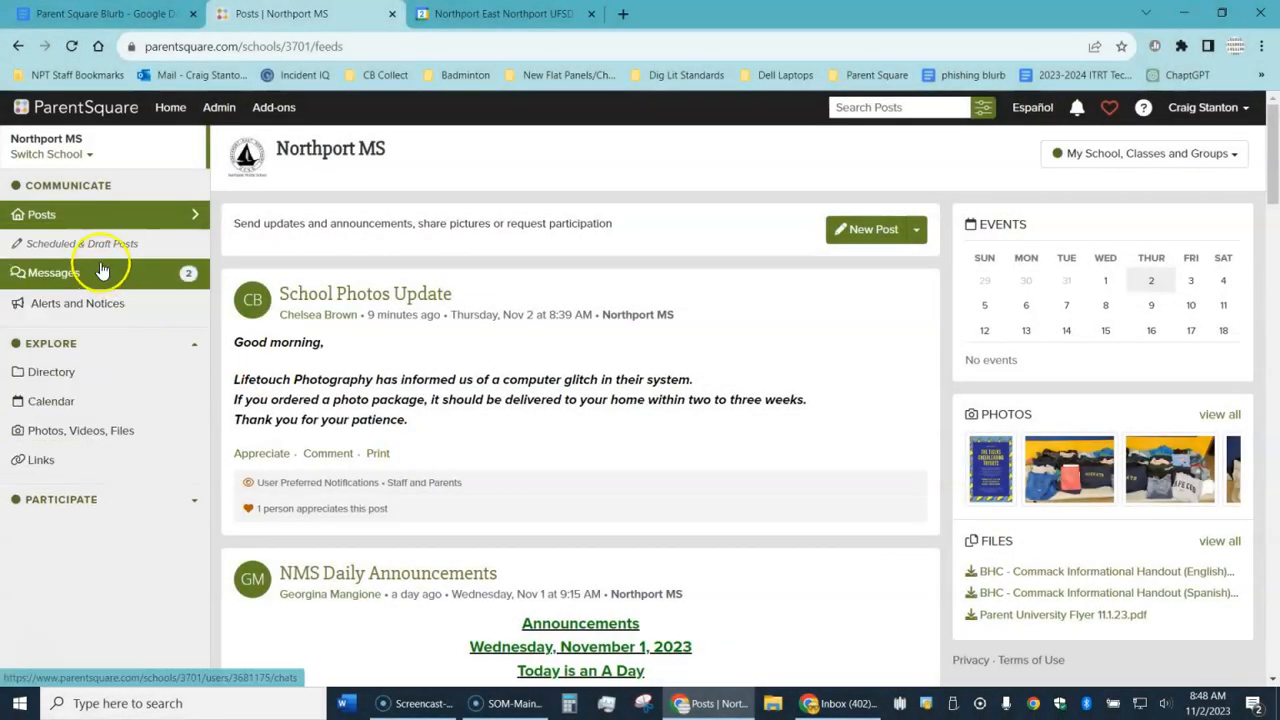
Step: Delete the Nov 1 duplicate in Scheduled & Draft Posts, check the remaining Stanton post, and return Home
{"action": "left_click", "coordinate": [98, 243]}
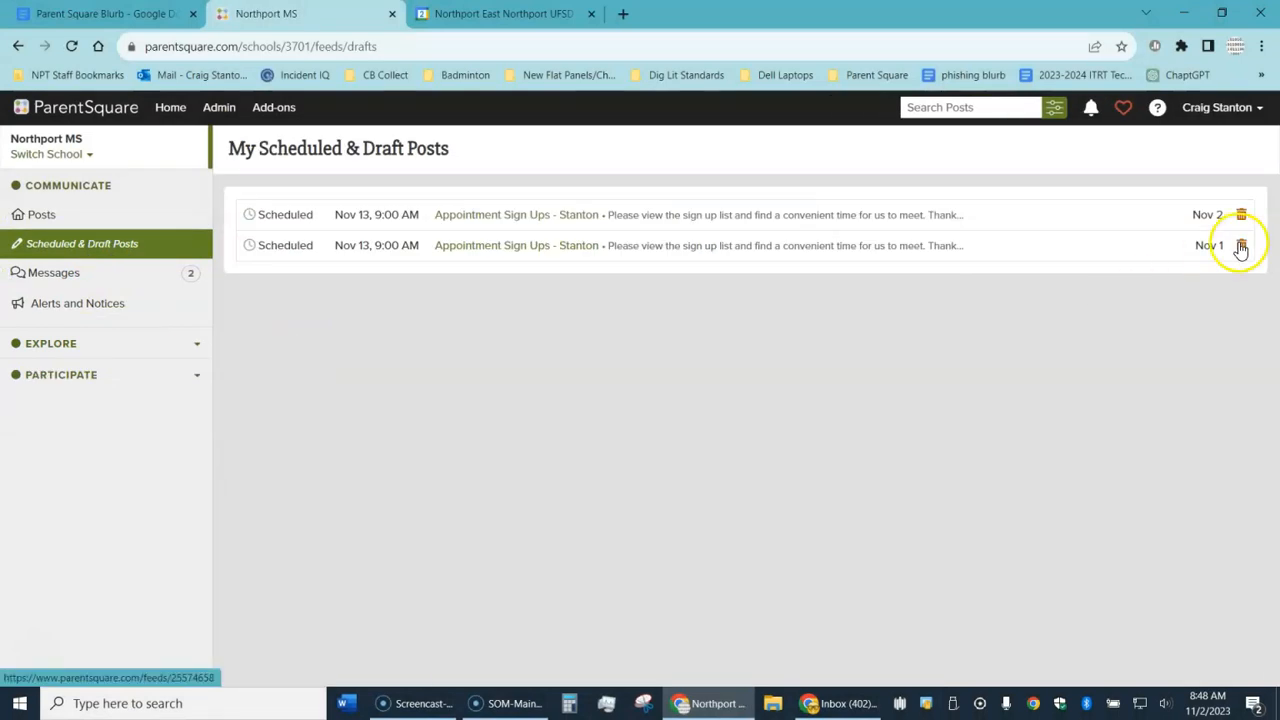
{"action": "left_click", "coordinate": [1241, 247]}
{"action": "left_click", "coordinate": [843, 228]}
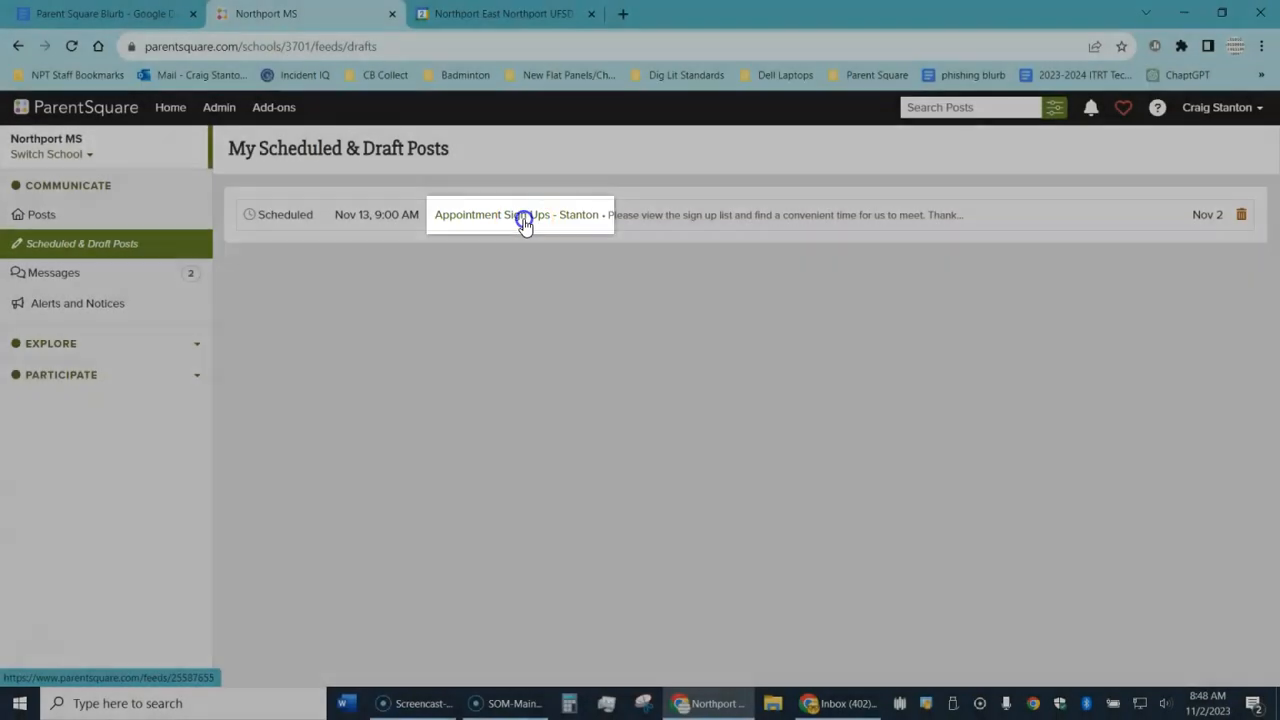
{"action": "left_click", "coordinate": [522, 216]}
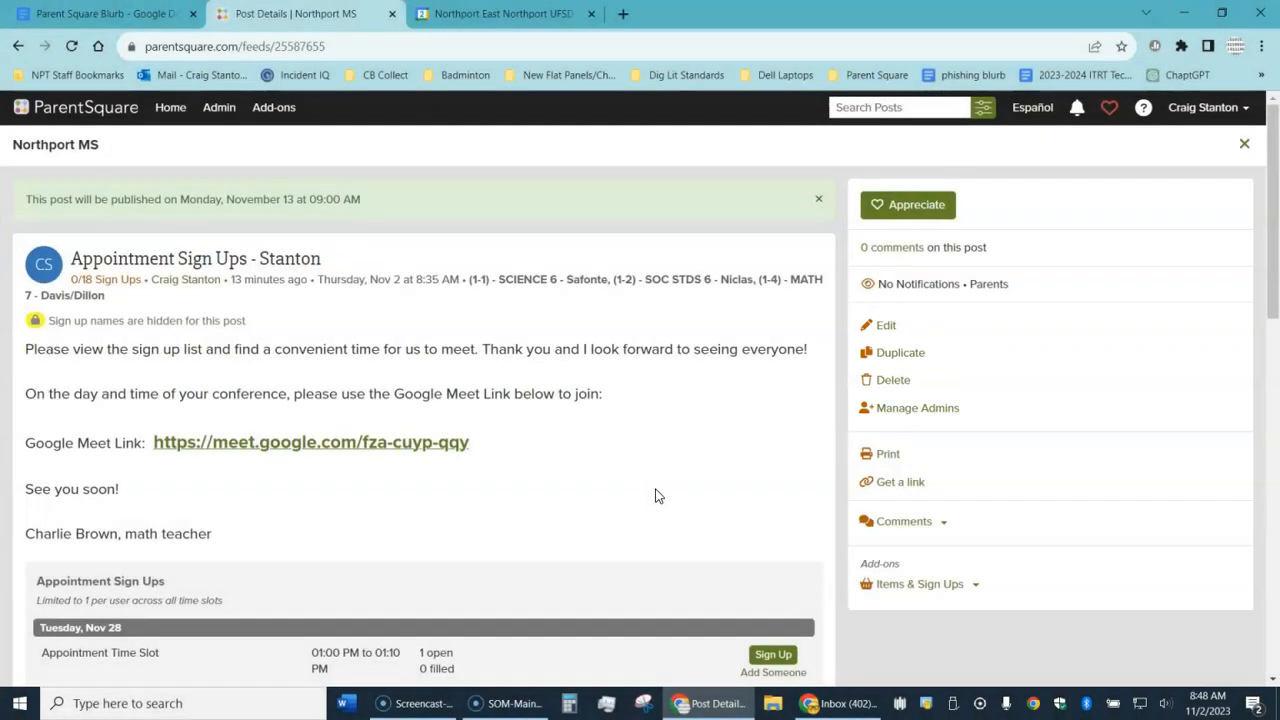
{"action": "left_click", "coordinate": [172, 107]}
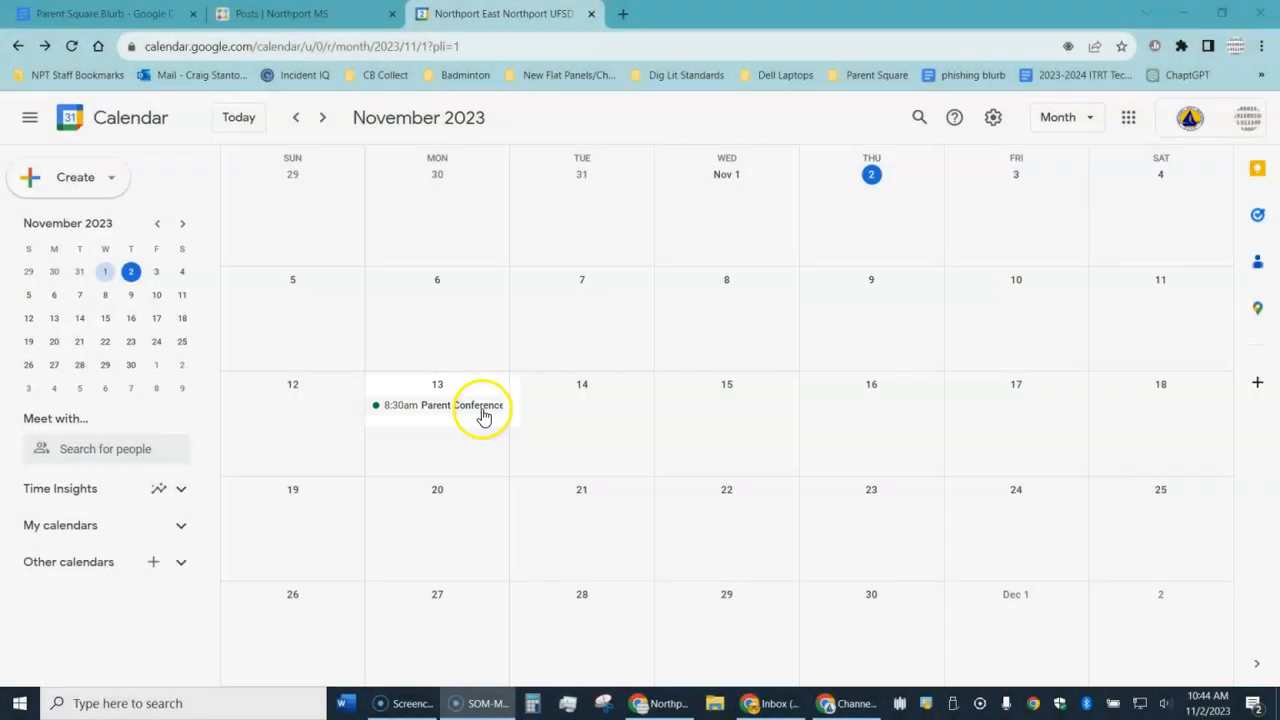
Step: Join the Parent Conferences Google Meet call with microphone and camera turned off
{"action": "left_click", "coordinate": [481, 410]}
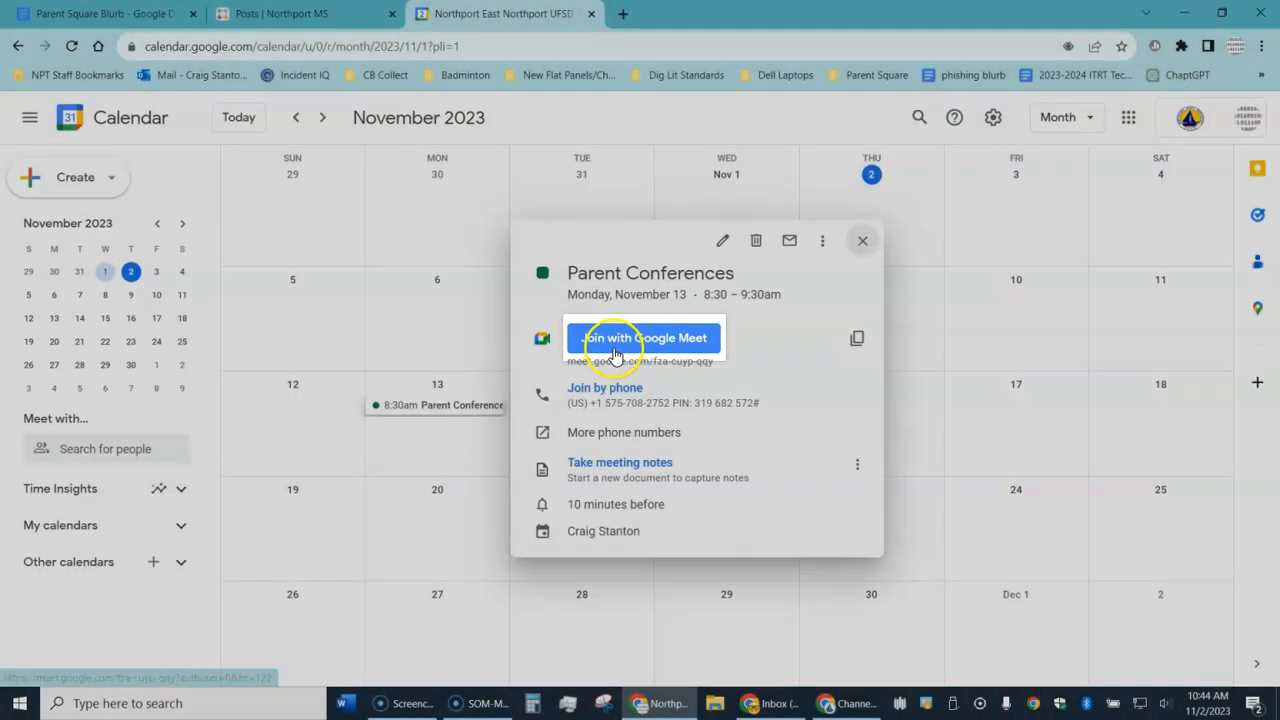
{"action": "left_click", "coordinate": [615, 340]}
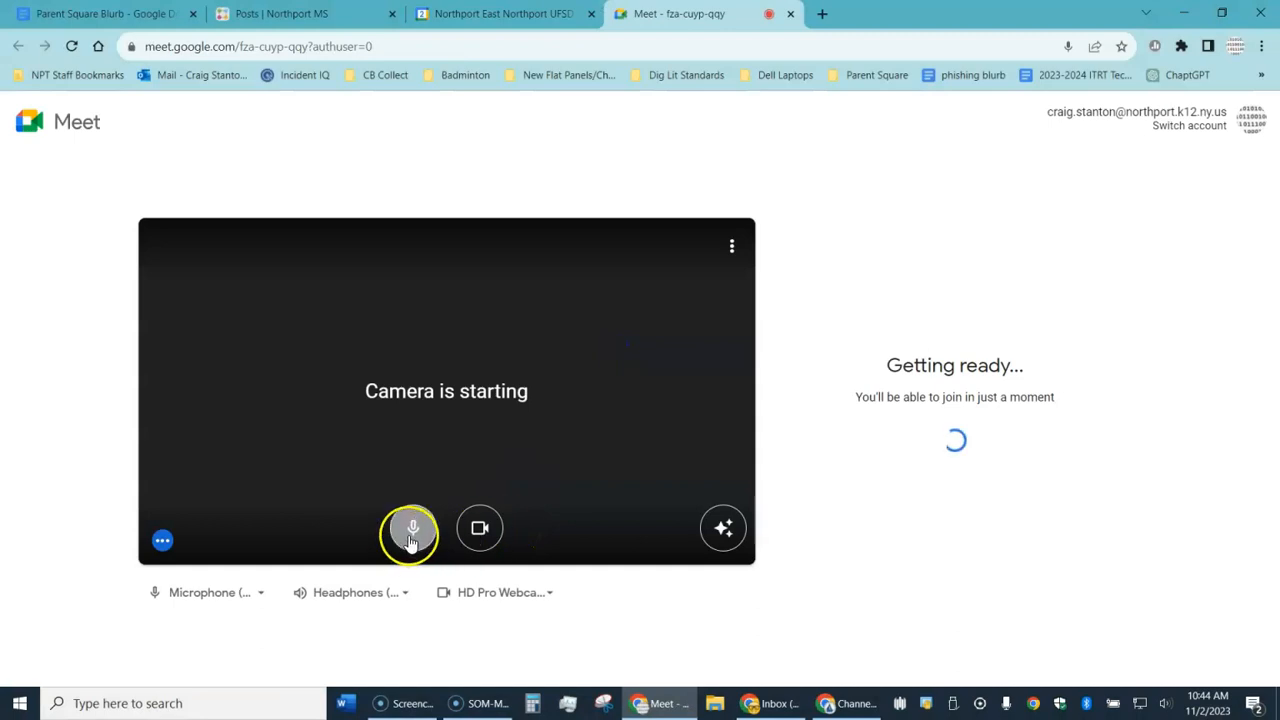
{"action": "left_click", "coordinate": [410, 530]}
{"action": "left_click", "coordinate": [466, 538]}
{"action": "left_click", "coordinate": [906, 390]}
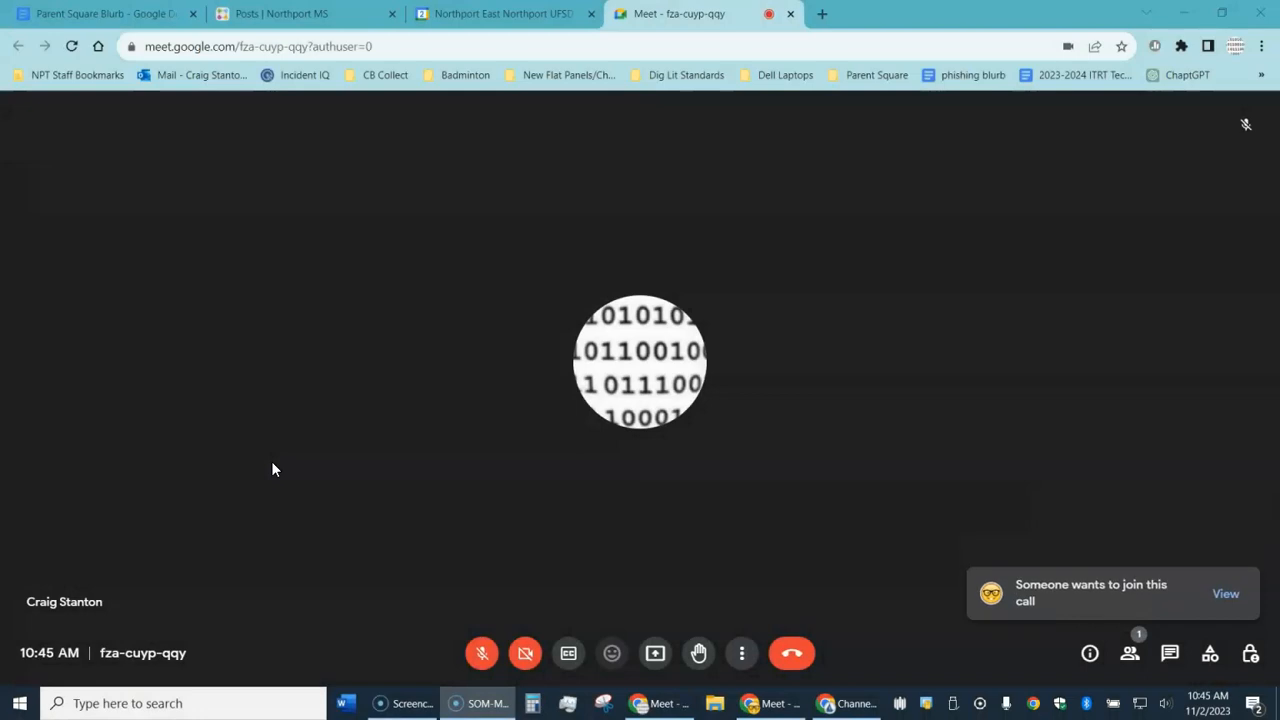
Step: Check who is waiting to join, close the People list, and return to the Remember checklist document
{"action": "left_click", "coordinate": [1229, 594]}
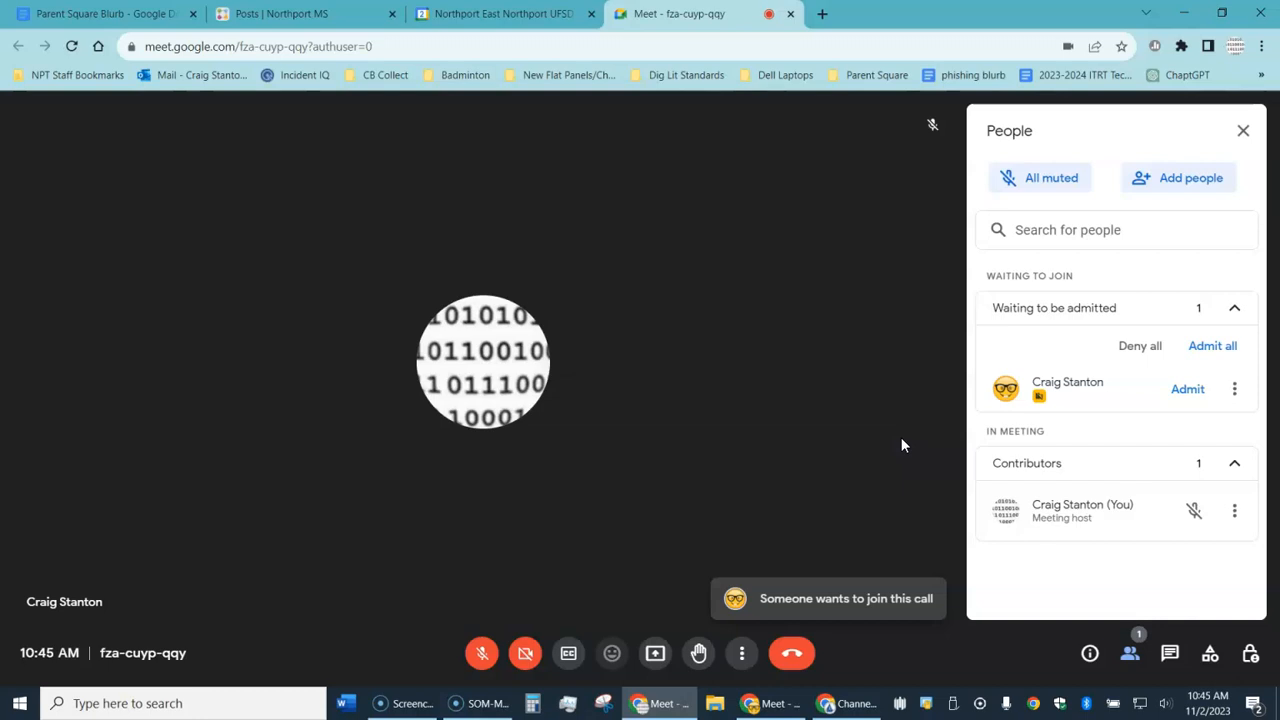
{"action": "left_click", "coordinate": [1244, 131]}
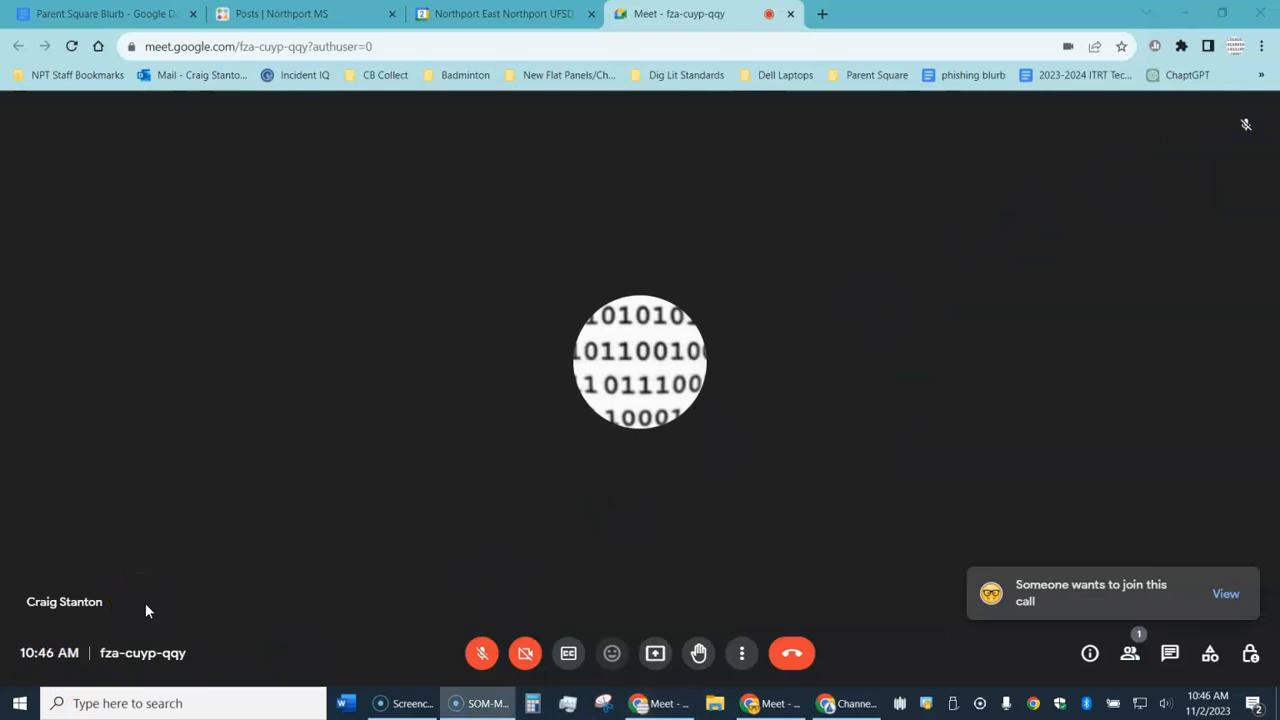
{"action": "left_click", "coordinate": [74, 638]}
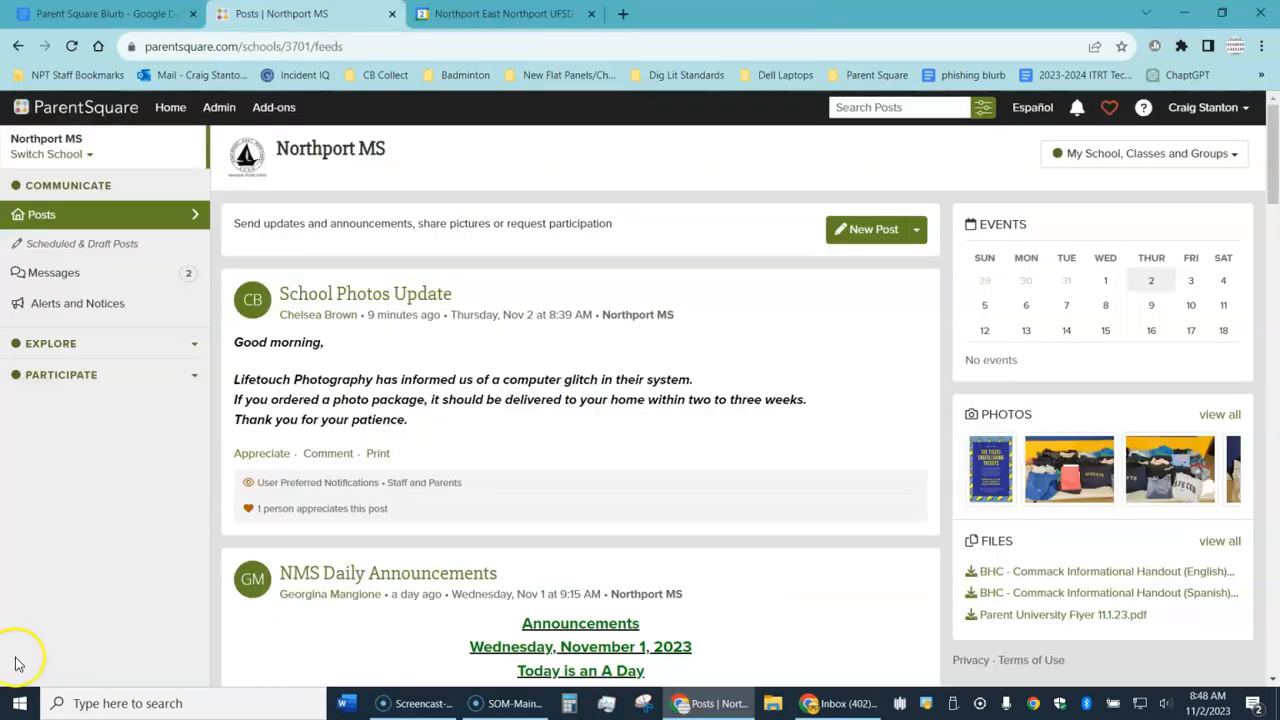
{"action": "left_click", "coordinate": [80, 14]}
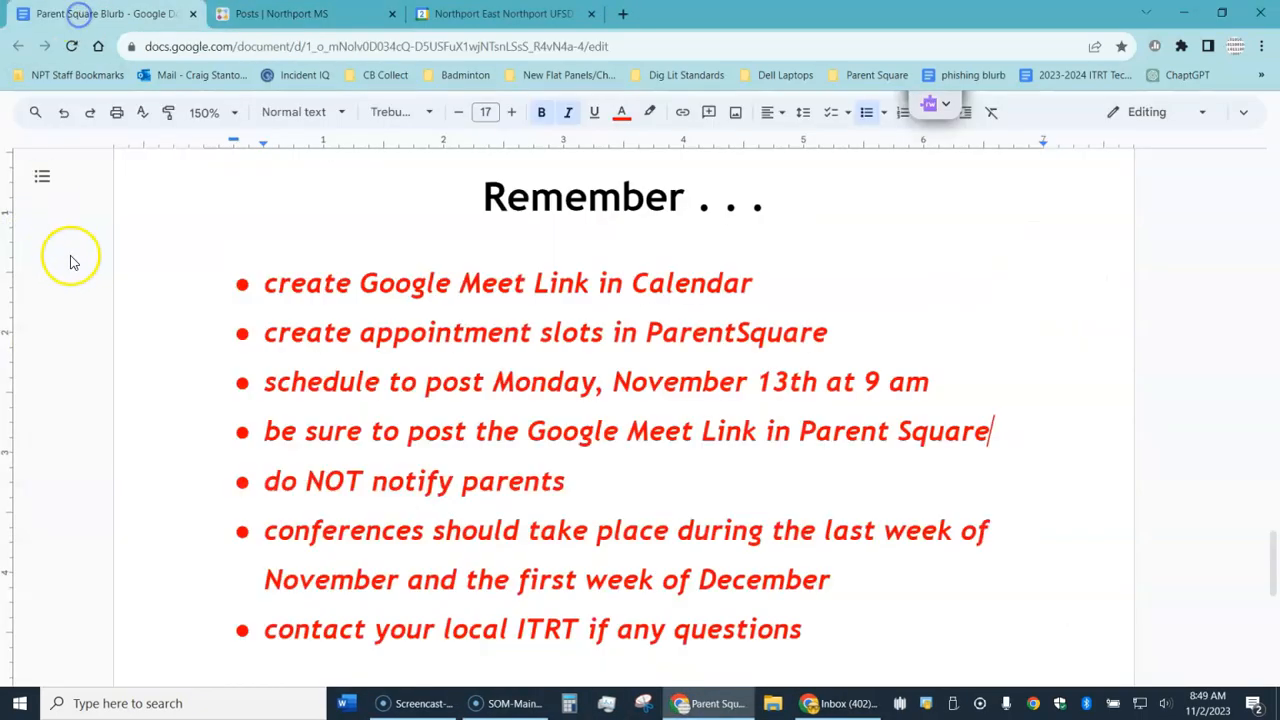